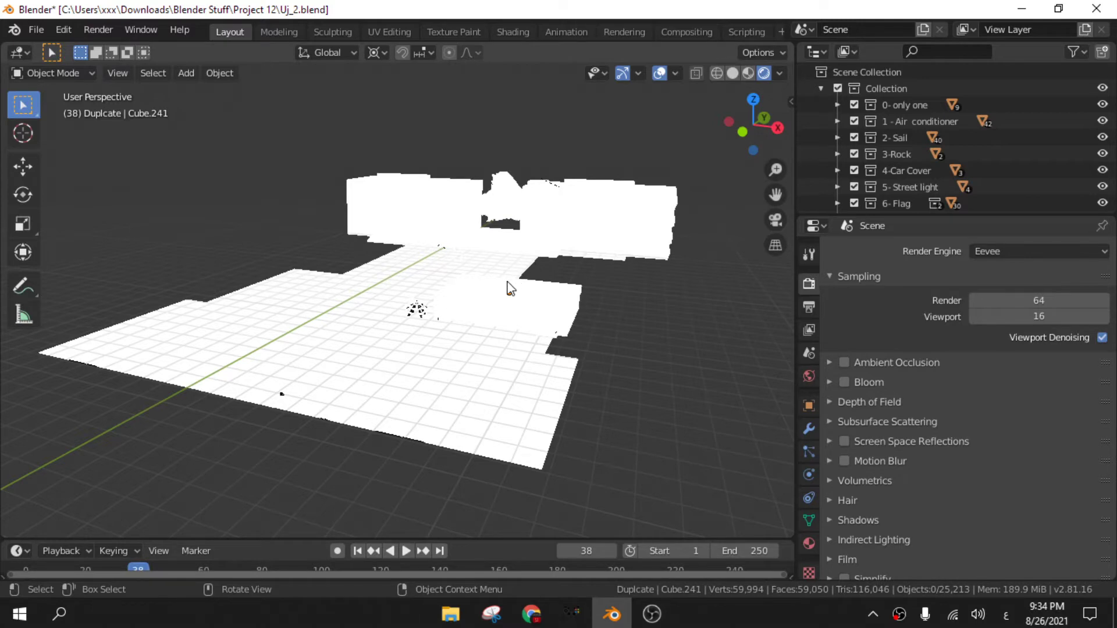
Orbit the campus model, save it with Ctrl+S as Uj_2.blend, and close the Blender window
{"action": "middle_click_drag", "start_coordinate": [510, 288], "coordinate": [463, 318]}
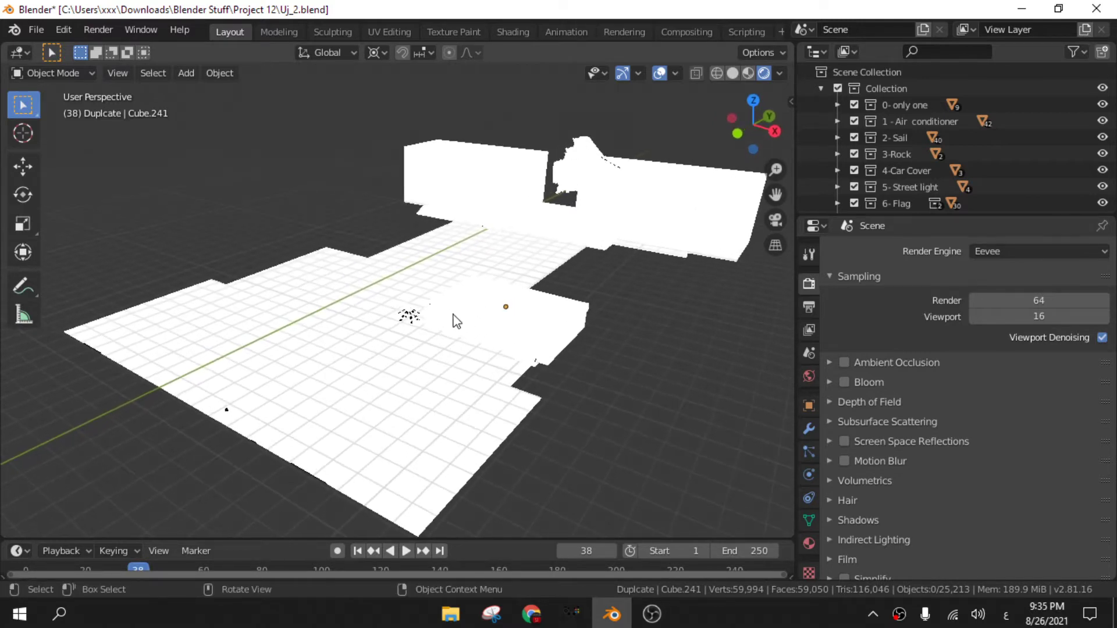
{"action": "scroll", "coordinate": [457, 321], "scroll_direction": "down", "scroll_amount": 1}
{"action": "left_click", "coordinate": [36, 30]}
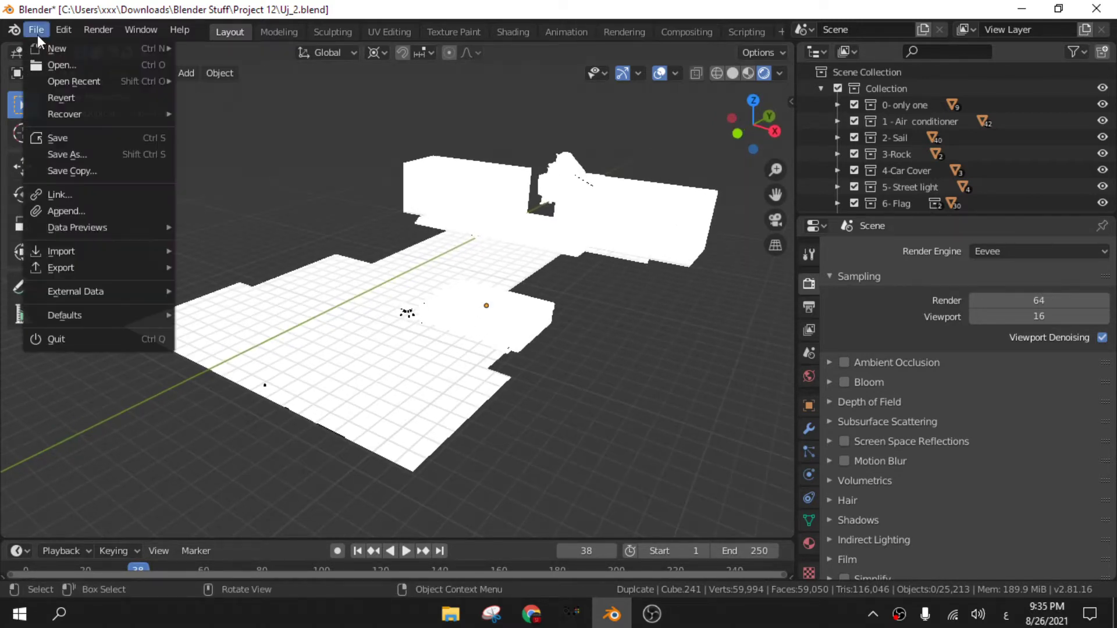
{"action": "key", "text": "Escape"}
{"action": "key", "text": "ctrl+s"}
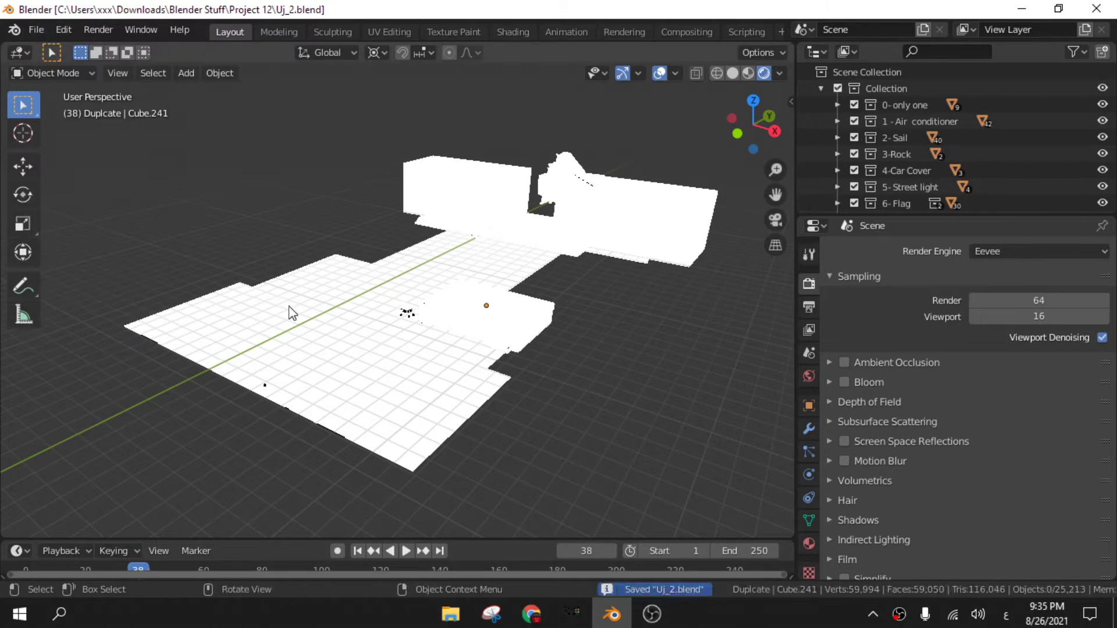
{"action": "left_click", "coordinate": [36, 30]}
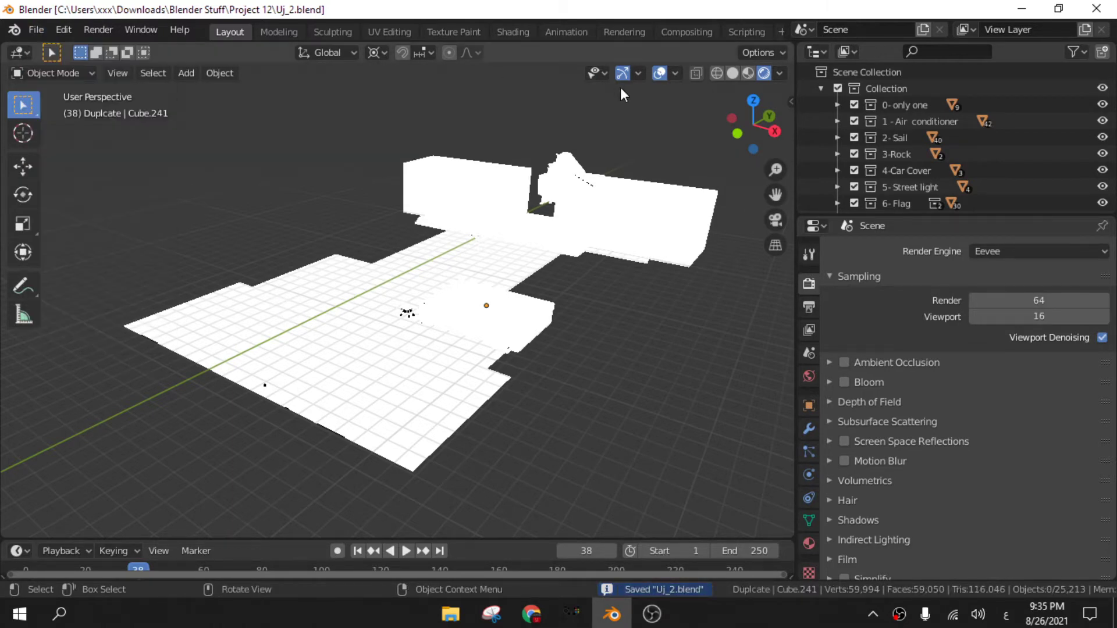
{"action": "left_click", "coordinate": [1096, 8]}
Switch the search input to English, search 'bl' in the Start menu and launch Blender
{"action": "left_click", "coordinate": [19, 613]}
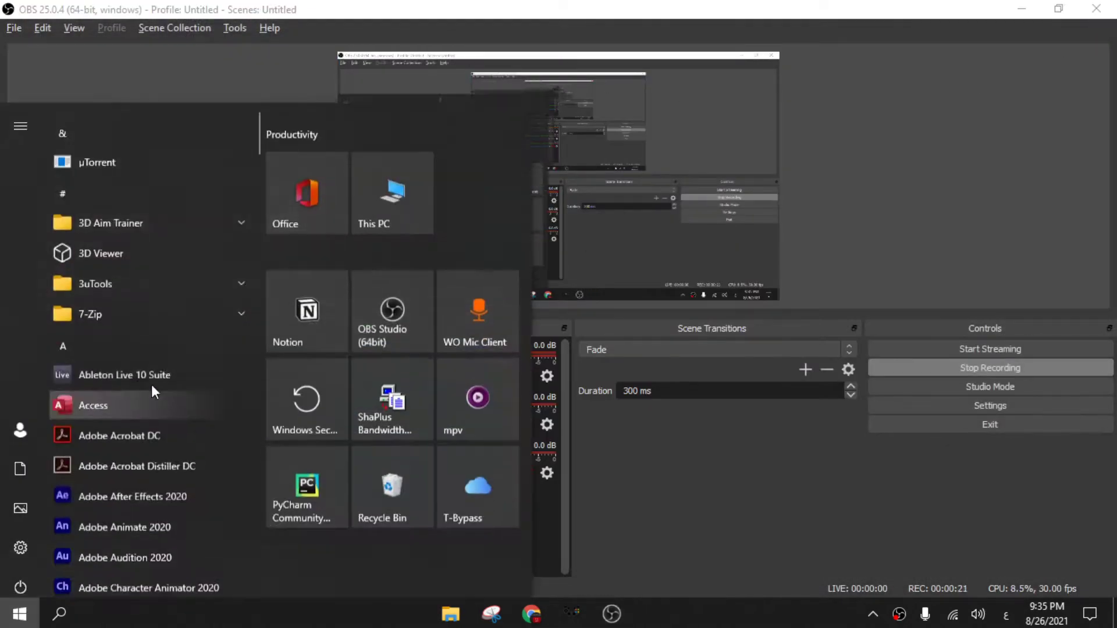
{"action": "left_click", "coordinate": [59, 613]}
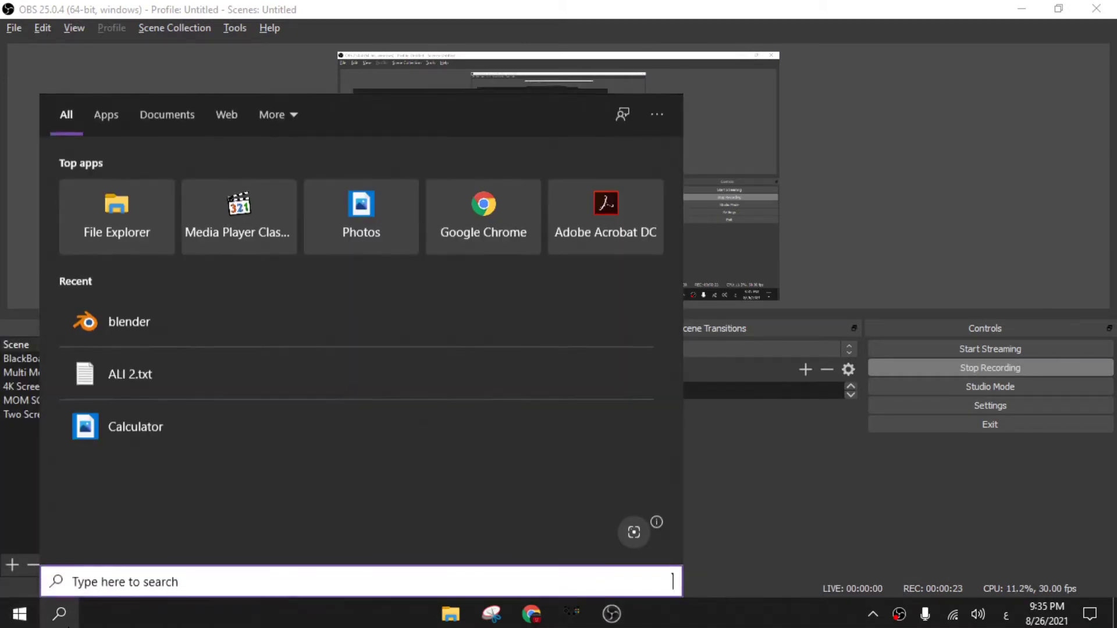
{"action": "type", "text": "لامشيتق"}
{"action": "key", "text": "alt+shift"}
{"action": "key", "text": "BackSpace"}
{"action": "key", "text": "BackSpace"}
{"action": "key", "text": "BackSpace"}
{"action": "key", "text": "BackSpace"}
{"action": "key", "text": "BackSpace"}
{"action": "key", "text": "BackSpace"}
{"action": "key", "text": "BackSpace"}
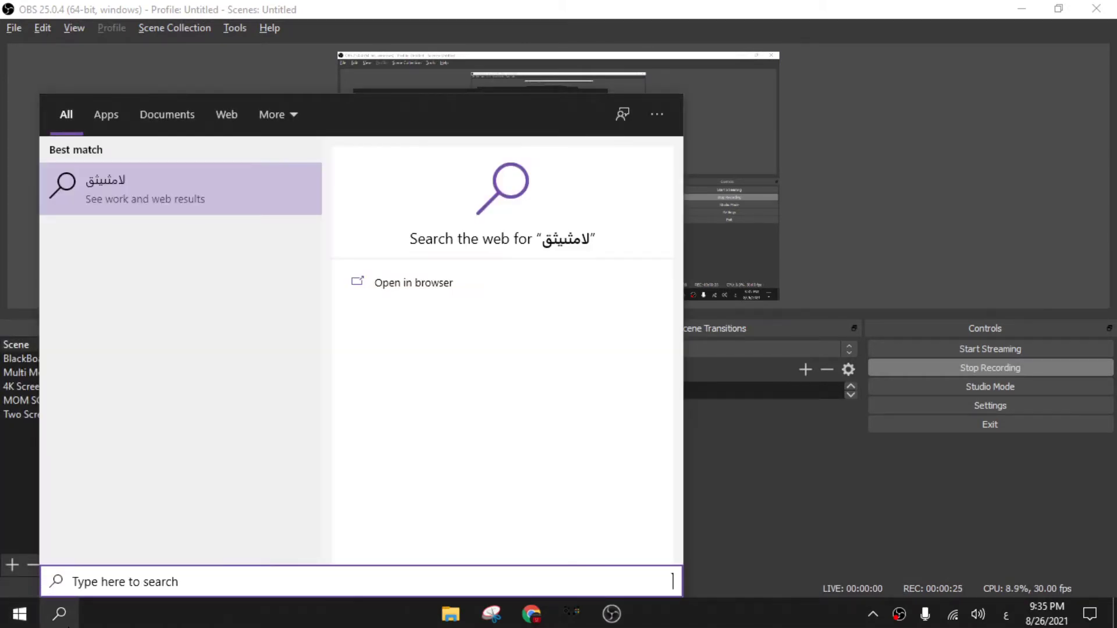
{"action": "type", "text": "bl"}
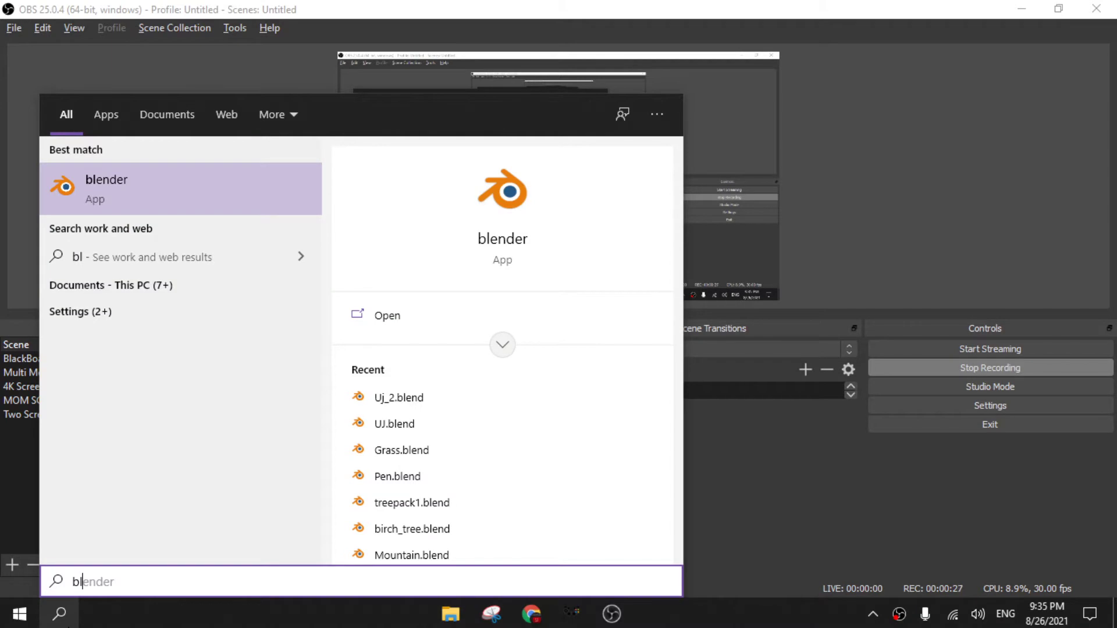
{"action": "key", "text": "Return"}
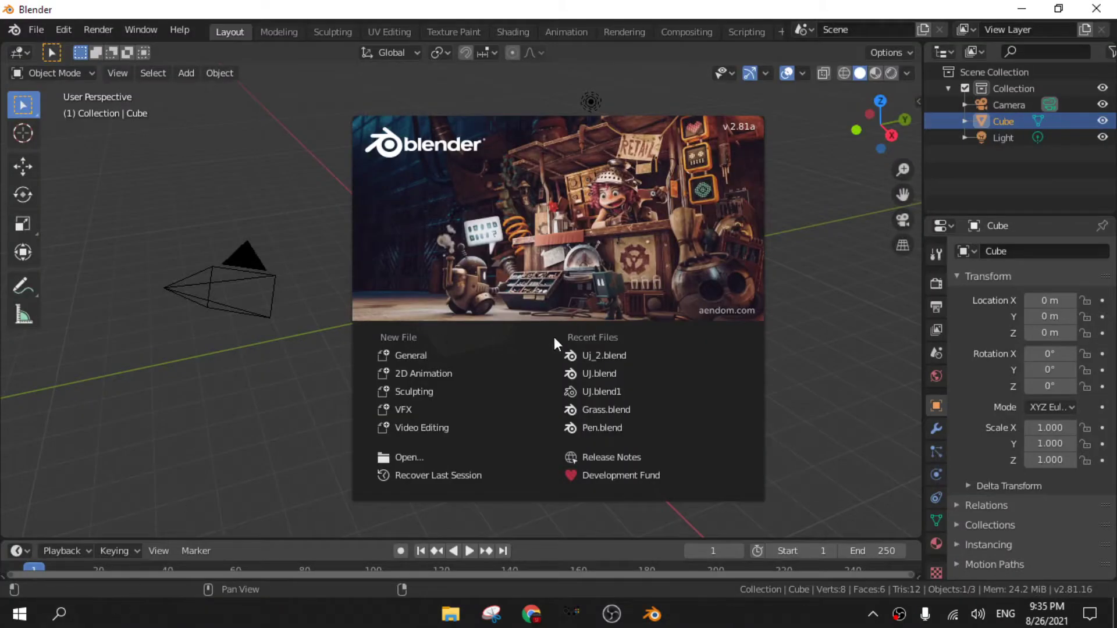
Open UJ.blend from Recent Files and view the campus in Material Preview shading
{"action": "left_click", "coordinate": [598, 374]}
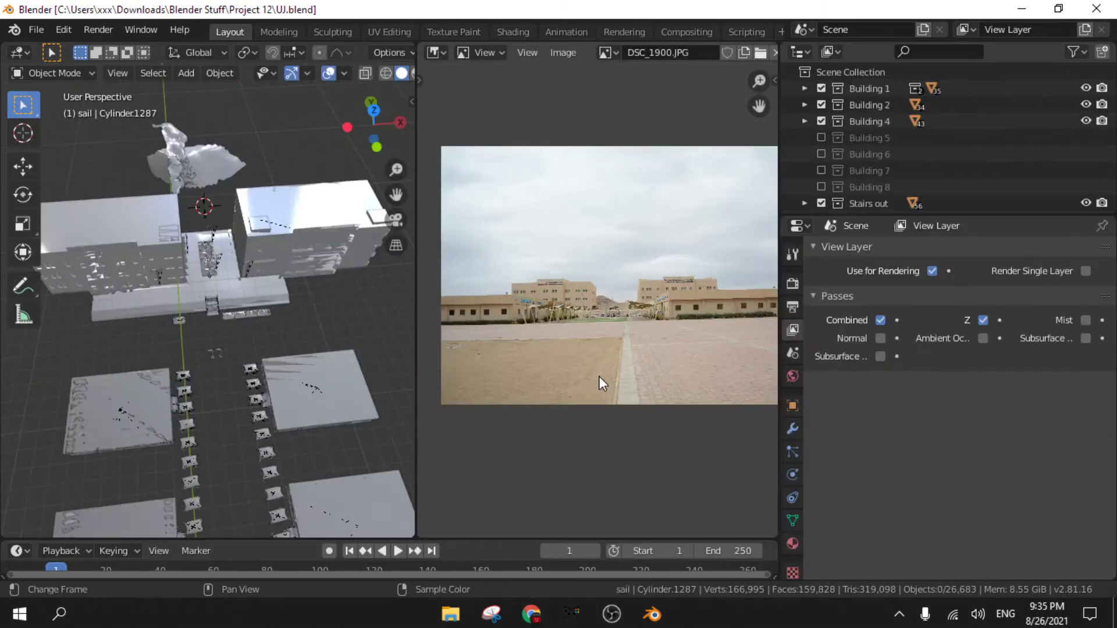
{"action": "mouse_move", "coordinate": [245, 354]}
{"action": "middle_mouse_down"}
{"action": "mouse_move", "coordinate": [197, 257]}
{"action": "mouse_move", "coordinate": [180, 263]}
{"action": "middle_mouse_up"}
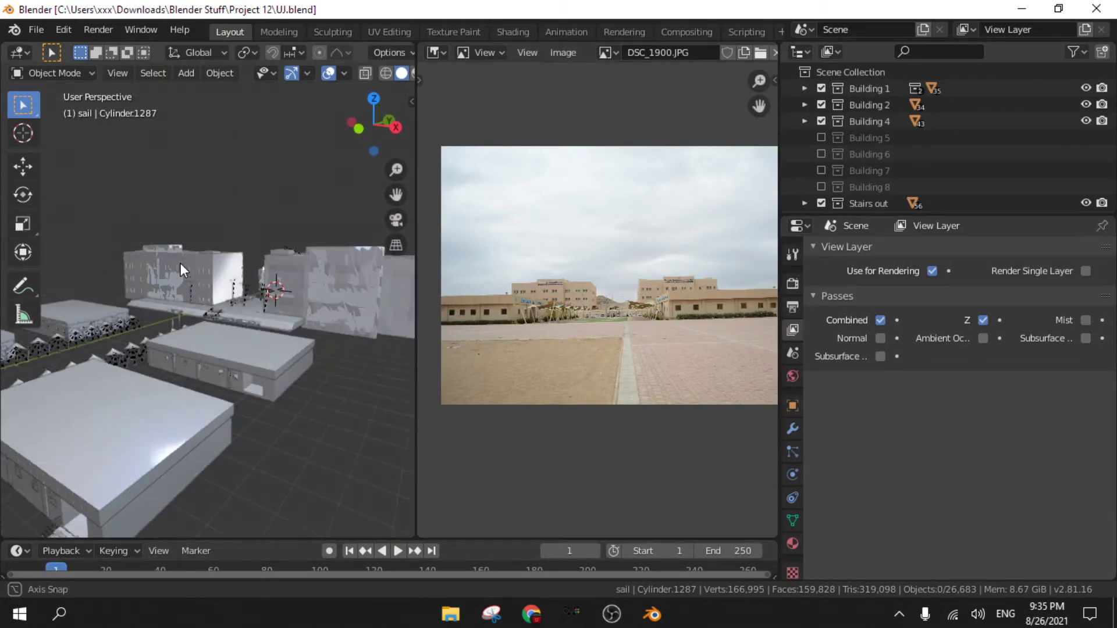
{"action": "key", "text": "z"}
{"action": "left_click", "coordinate": [229, 389]}
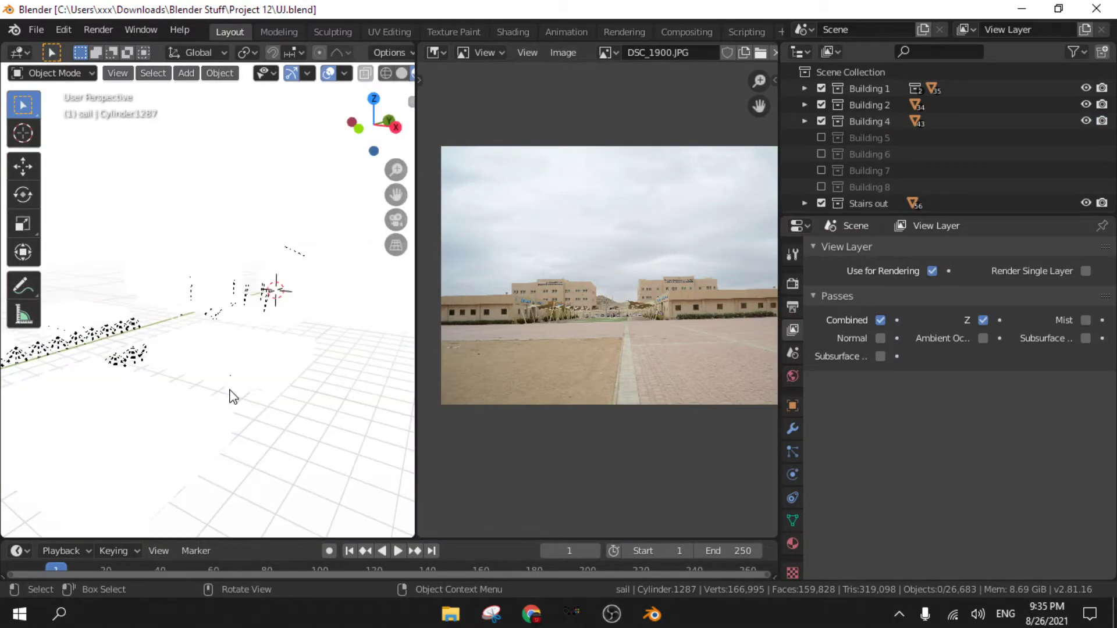
{"action": "scroll", "coordinate": [231, 396], "scroll_direction": "down", "scroll_amount": 2}
{"action": "middle_click_drag", "start_coordinate": [228, 397], "coordinate": [242, 391]}
Look through the File menu without choosing anything, then quit Blender with Ctrl+Q
{"action": "left_click", "coordinate": [30, 28]}
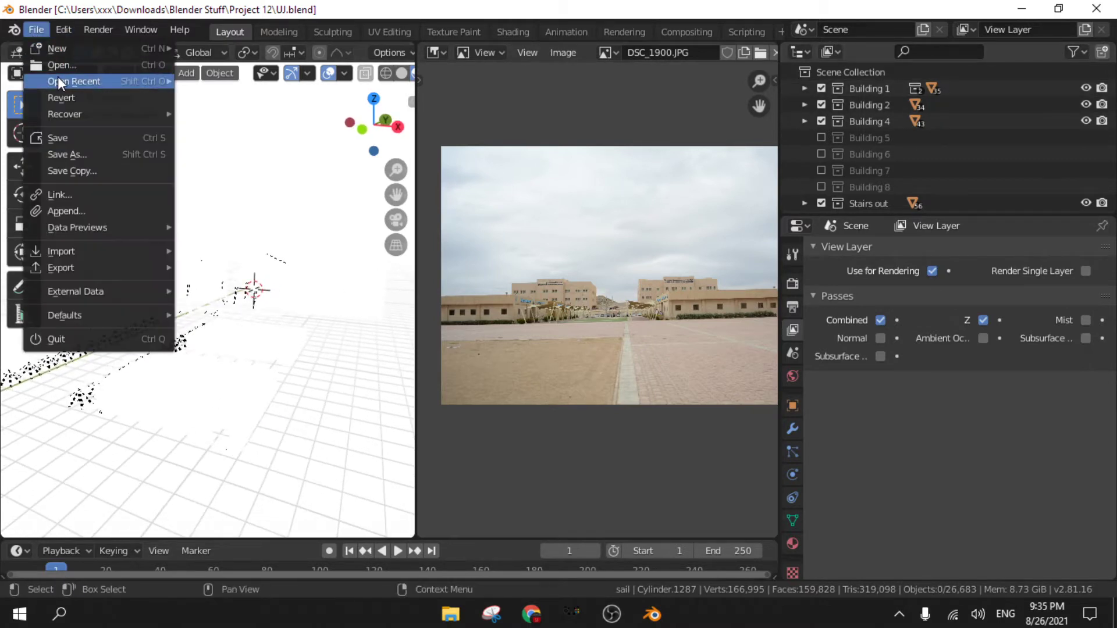
{"action": "mouse_move", "coordinate": [67, 54]}
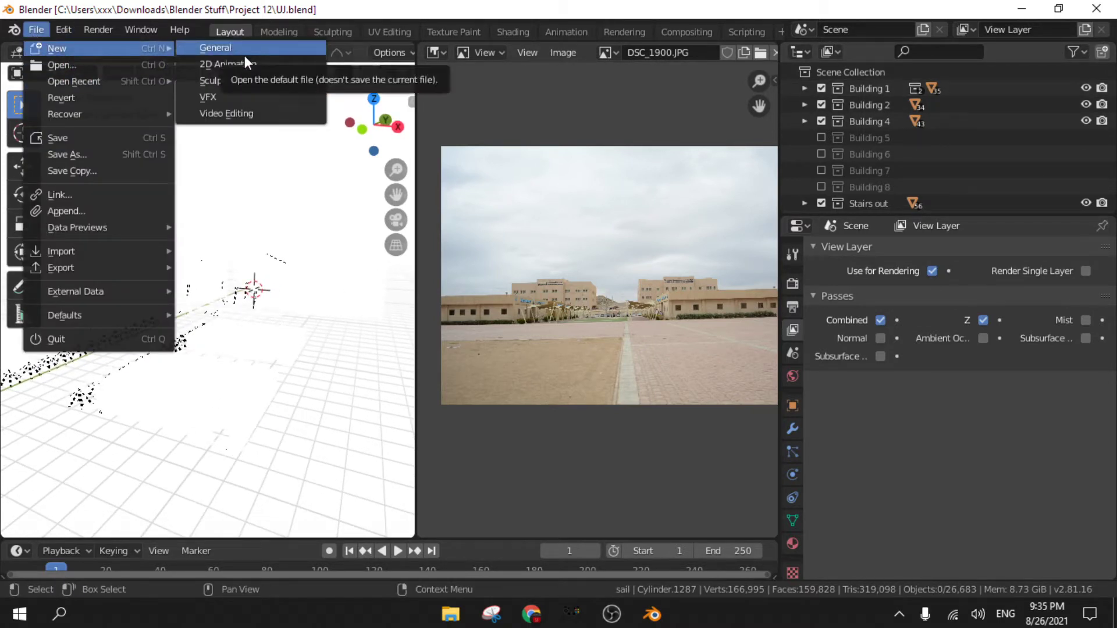
{"action": "left_click", "coordinate": [33, 30]}
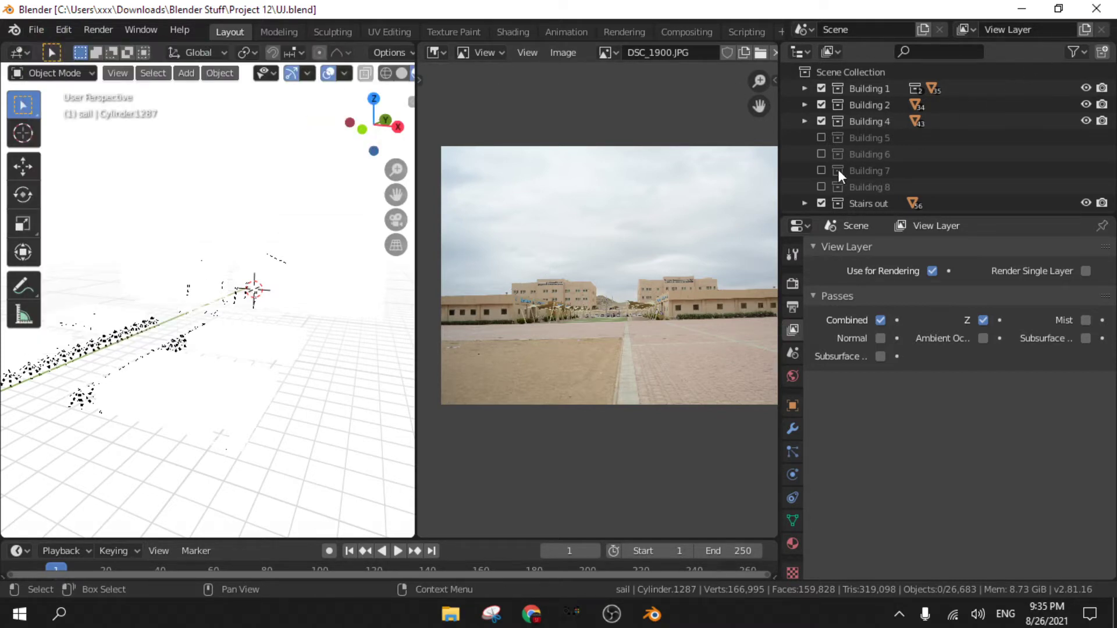
{"action": "key", "text": "ctrl+q"}
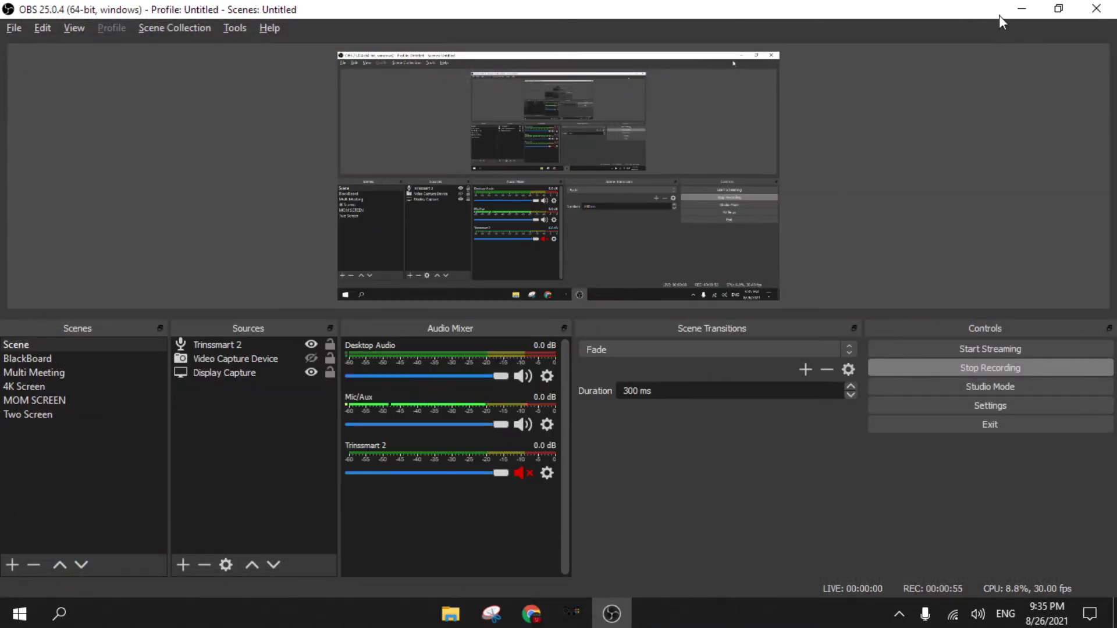
Minimize OBS and refresh the Windows desktop twice
{"action": "left_click", "coordinate": [1021, 8]}
{"action": "right_click", "coordinate": [900, 192]}
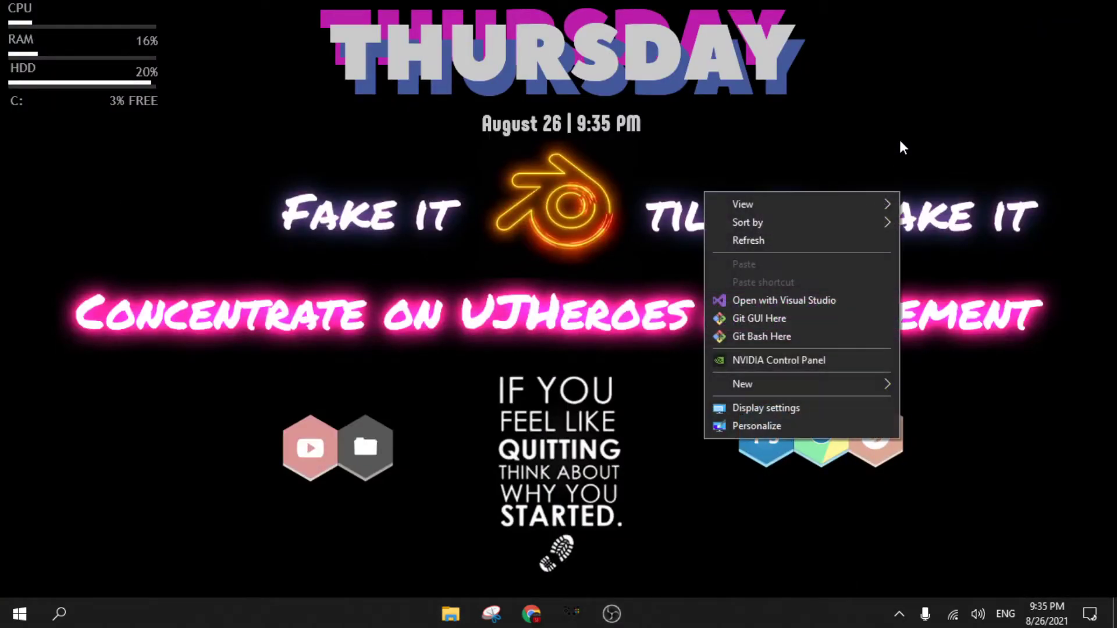
{"action": "left_click", "coordinate": [823, 246]}
{"action": "right_click", "coordinate": [840, 121]}
{"action": "left_click", "coordinate": [815, 173]}
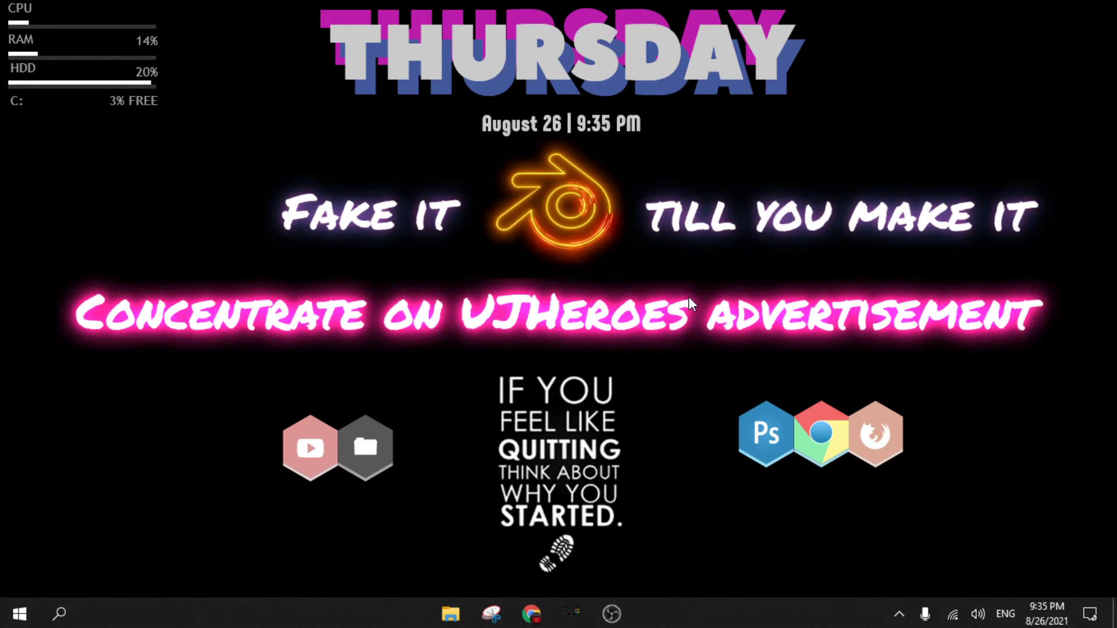
Search 'blender' from the Start menu and launch it
{"action": "key", "text": "super"}
{"action": "type", "text": "blender"}
{"action": "key", "text": "Return"}
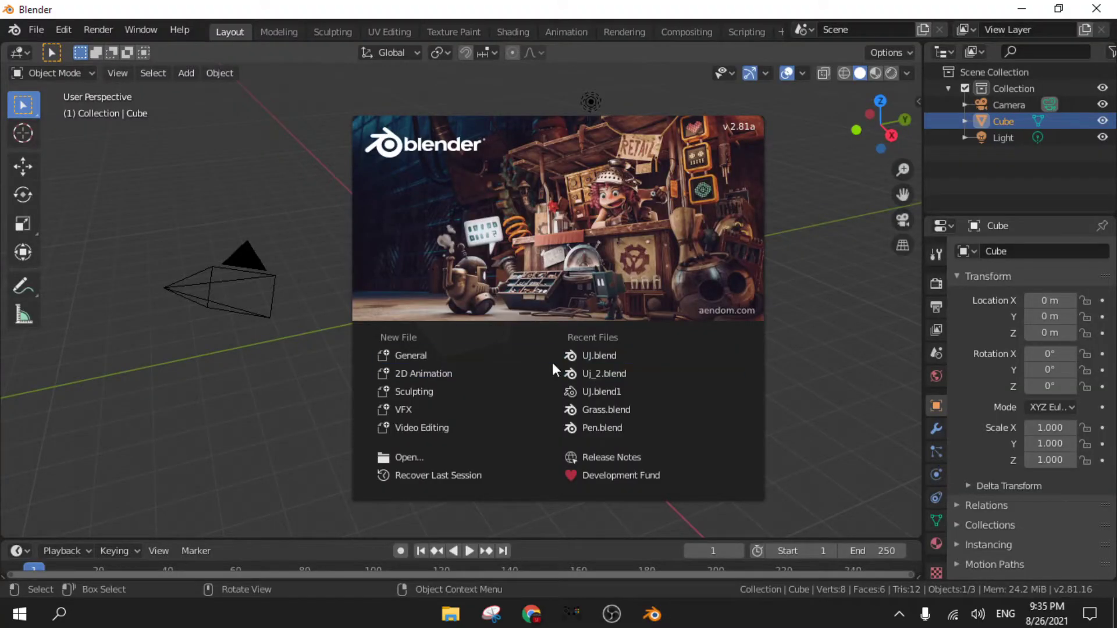
Start a new General file, scale the cube to 8.851 and snap it to the 3D cursor
{"action": "left_click", "coordinate": [464, 357]}
{"action": "scroll", "coordinate": [472, 319], "scroll_direction": "down", "scroll_amount": 3}
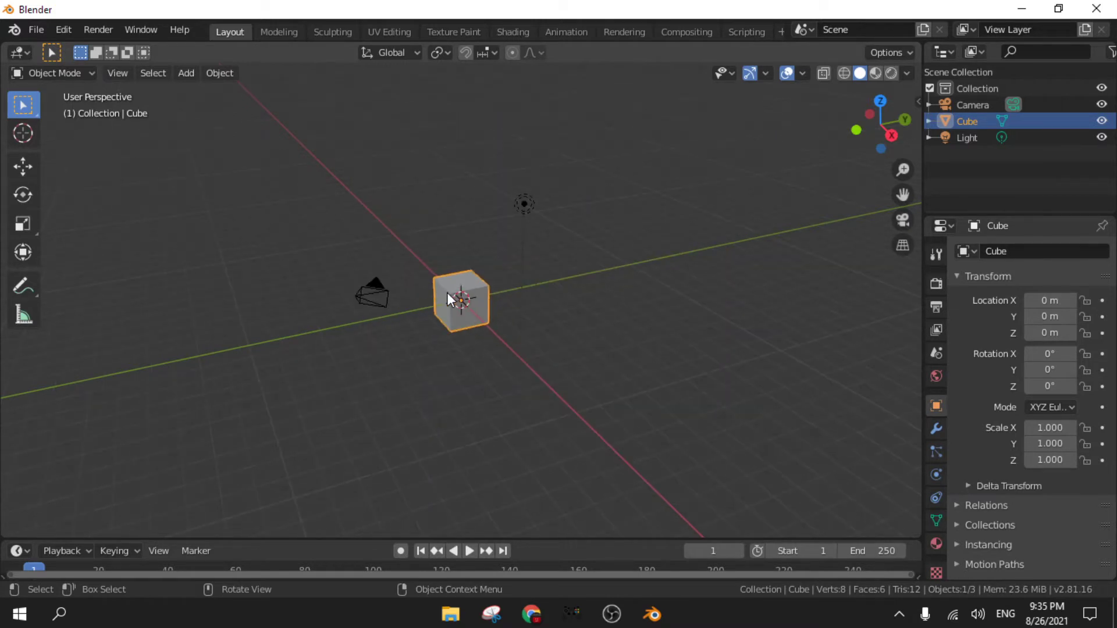
{"action": "key", "text": "s"}
{"action": "left_click", "coordinate": [649, 320]}
{"action": "scroll", "coordinate": [578, 333], "scroll_direction": "down", "scroll_amount": 3}
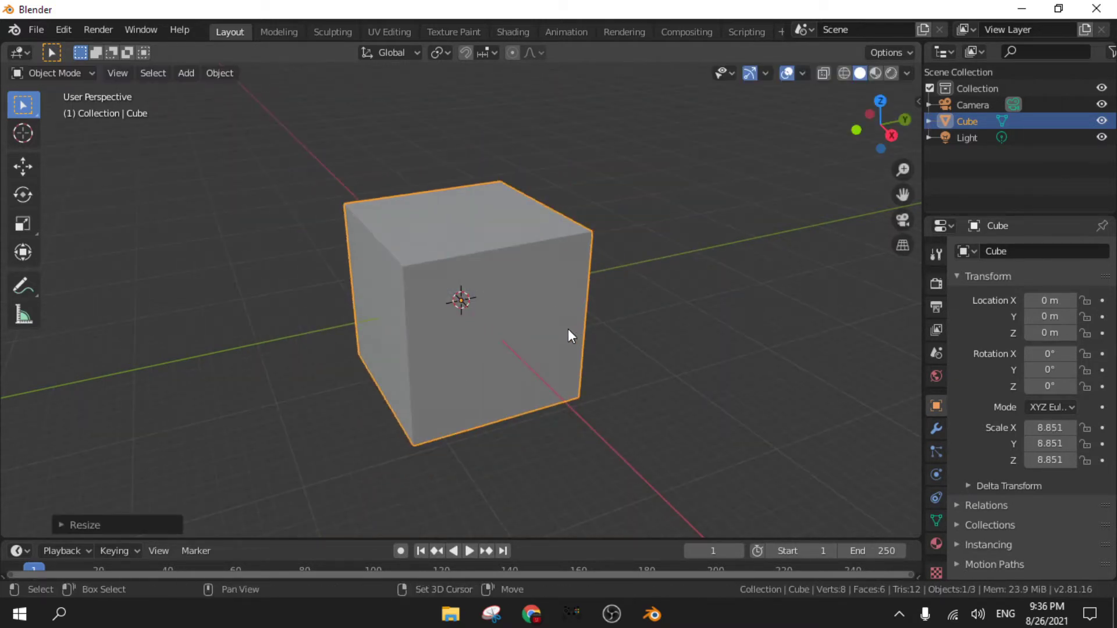
{"action": "key", "text": "shift+s"}
{"action": "left_click", "coordinate": [570, 250]}
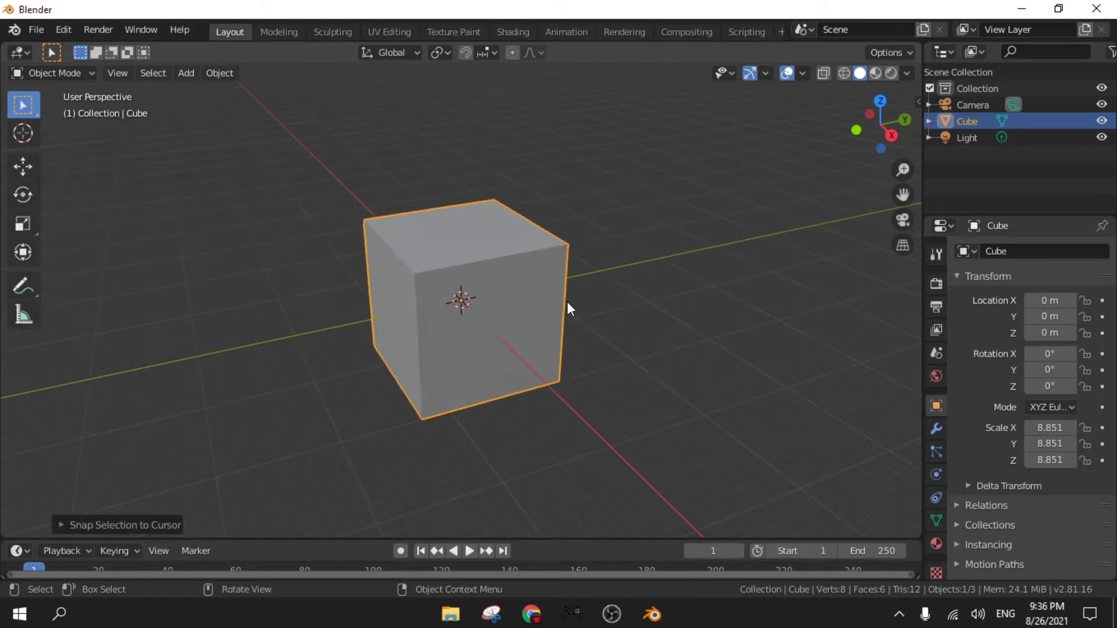
Add a cylinder, scale it to 9.678, then stretch it along Z to 27.827
{"action": "key", "text": "shift+a"}
{"action": "mouse_move", "coordinate": [533, 279]}
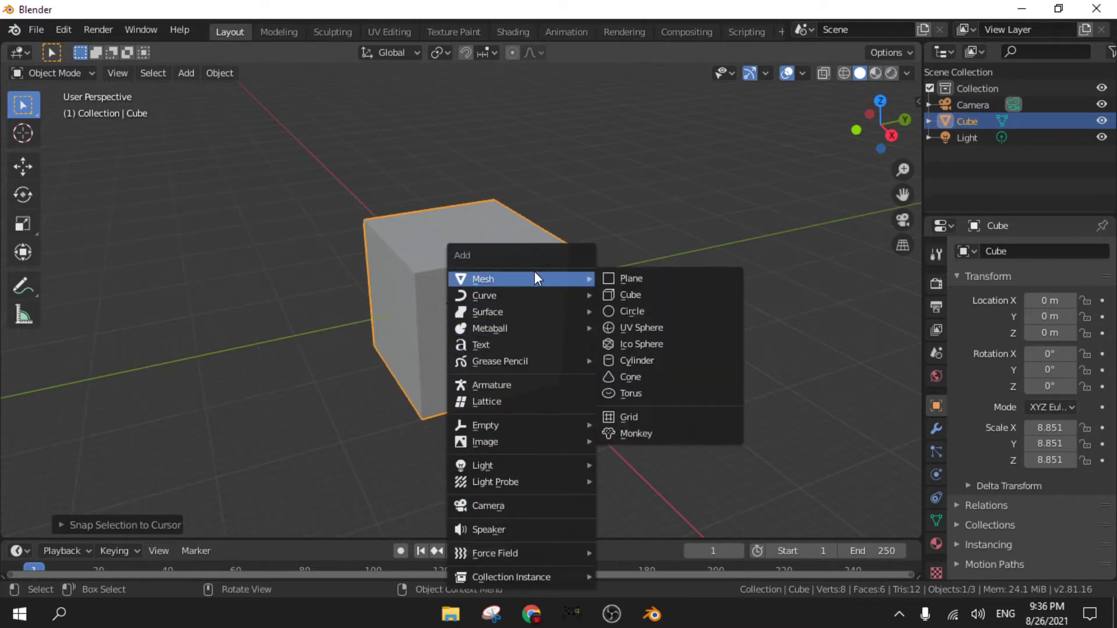
{"action": "left_click", "coordinate": [643, 361]}
{"action": "key", "text": "s"}
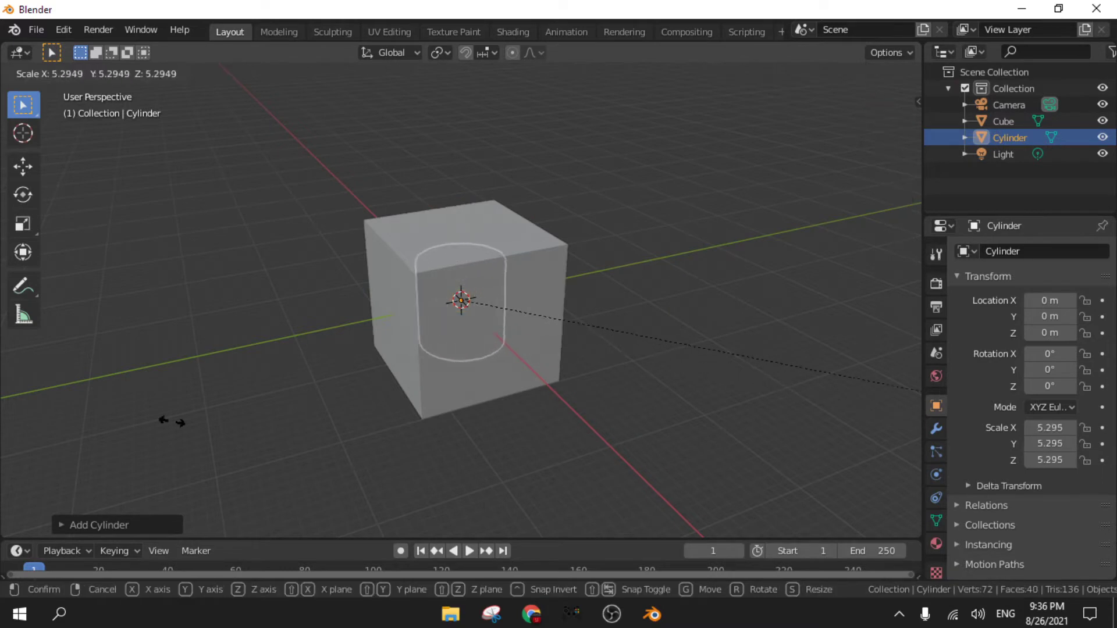
{"action": "left_click", "coordinate": [669, 517]}
{"action": "key", "text": "s"}
{"action": "key", "text": "z"}
{"action": "left_click", "coordinate": [599, 309]}
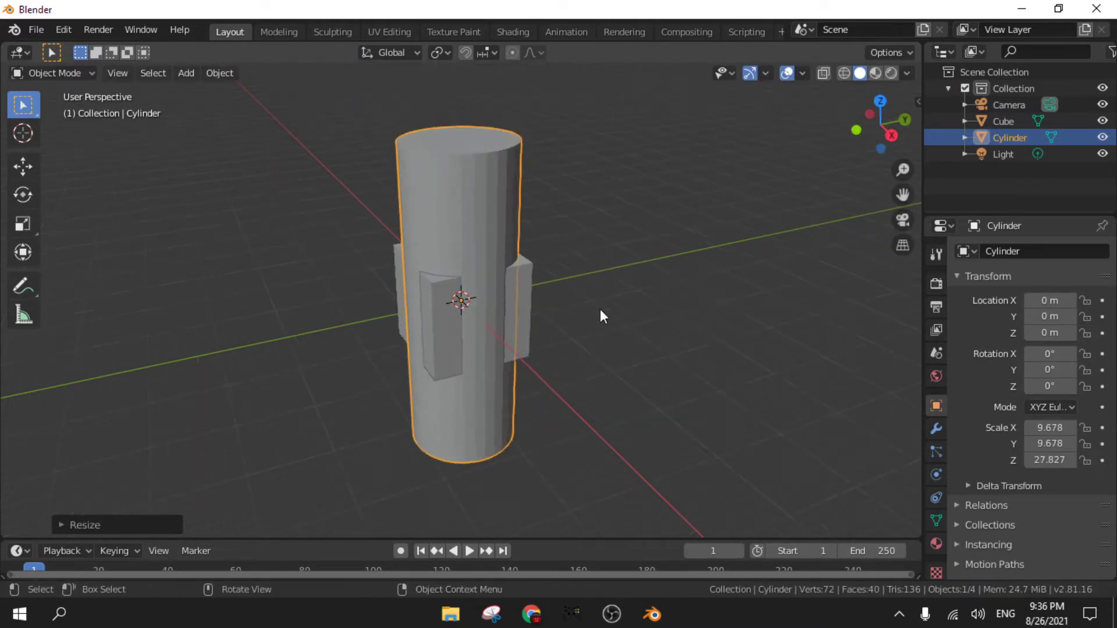
Select all four objects, link their materials, and rotate the assembly
{"action": "middle_click_drag", "start_coordinate": [548, 300], "coordinate": [386, 341]}
{"action": "left_click_drag", "start_coordinate": [372, 191], "coordinate": [645, 384]}
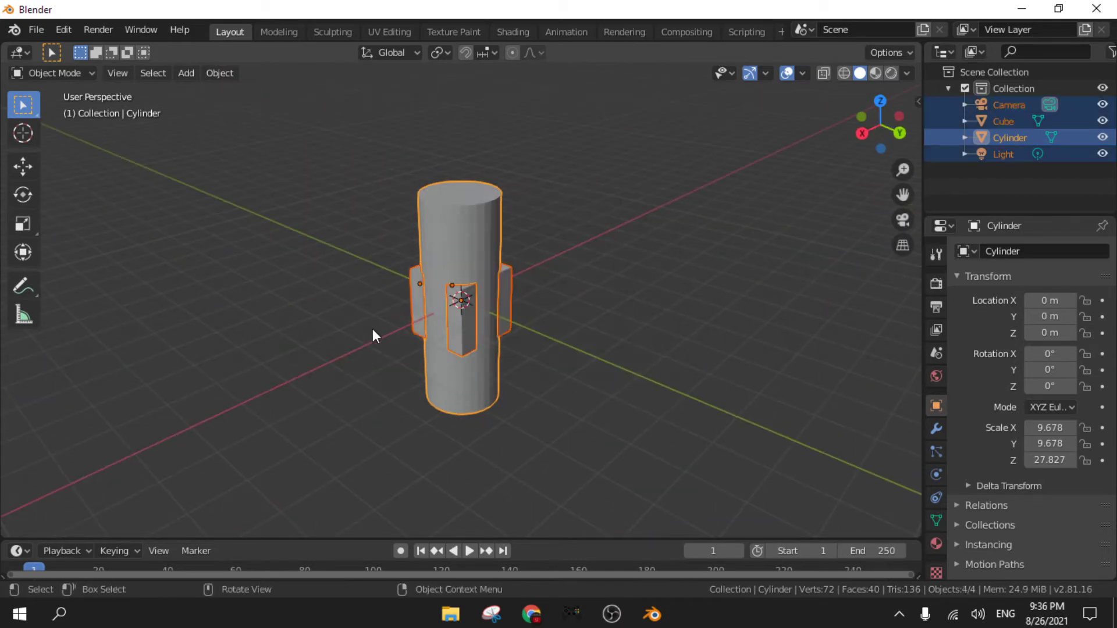
{"action": "key", "text": "ctrl+l"}
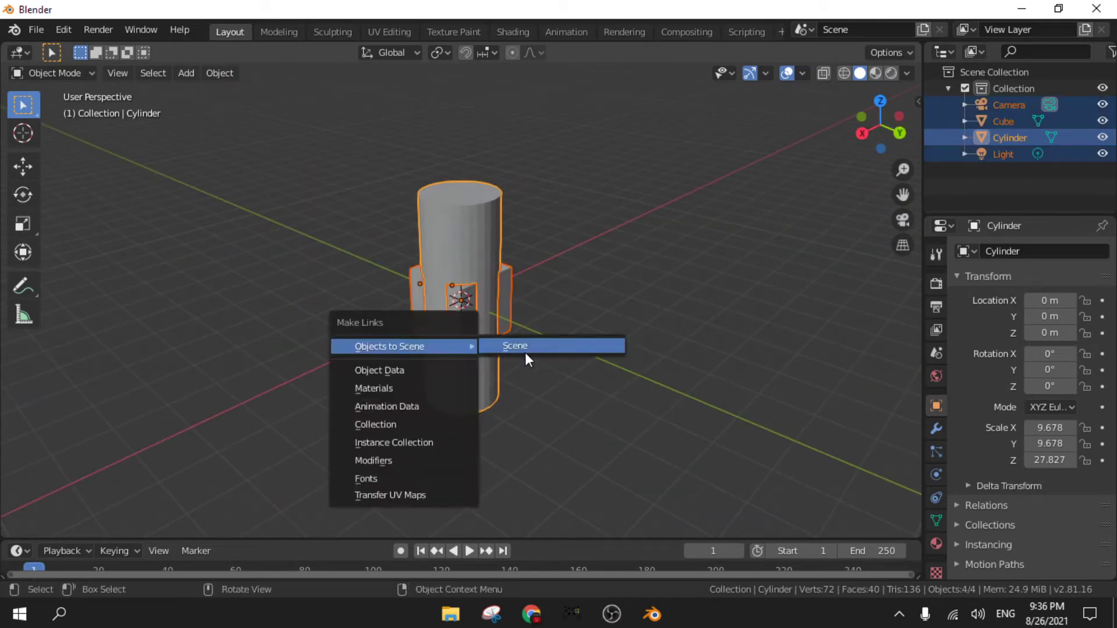
{"action": "left_click", "coordinate": [397, 388]}
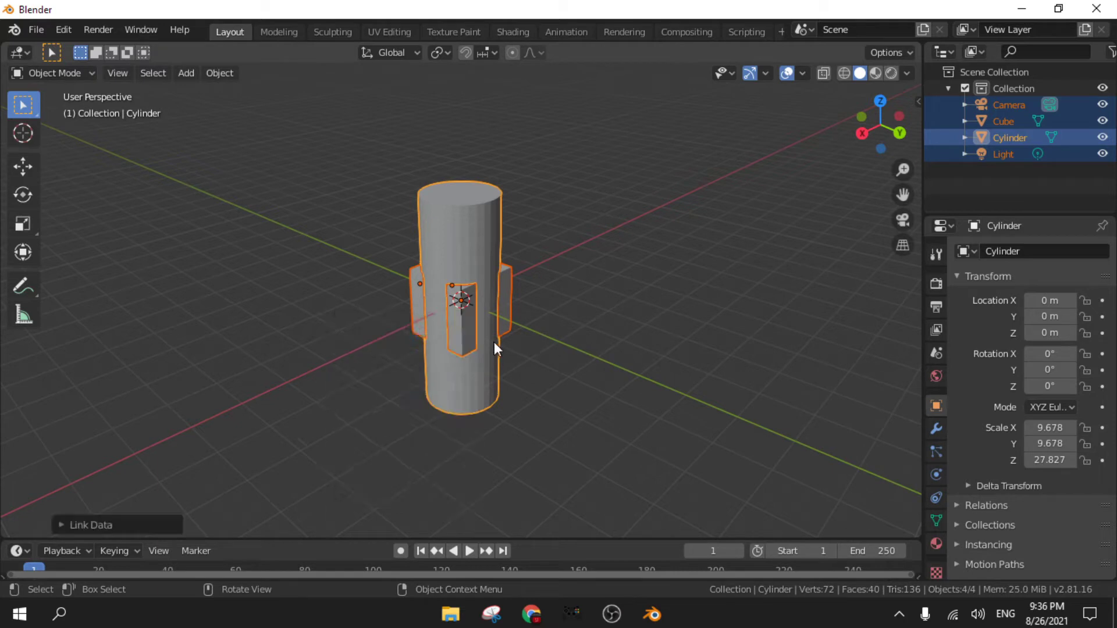
{"action": "key", "text": "r"}
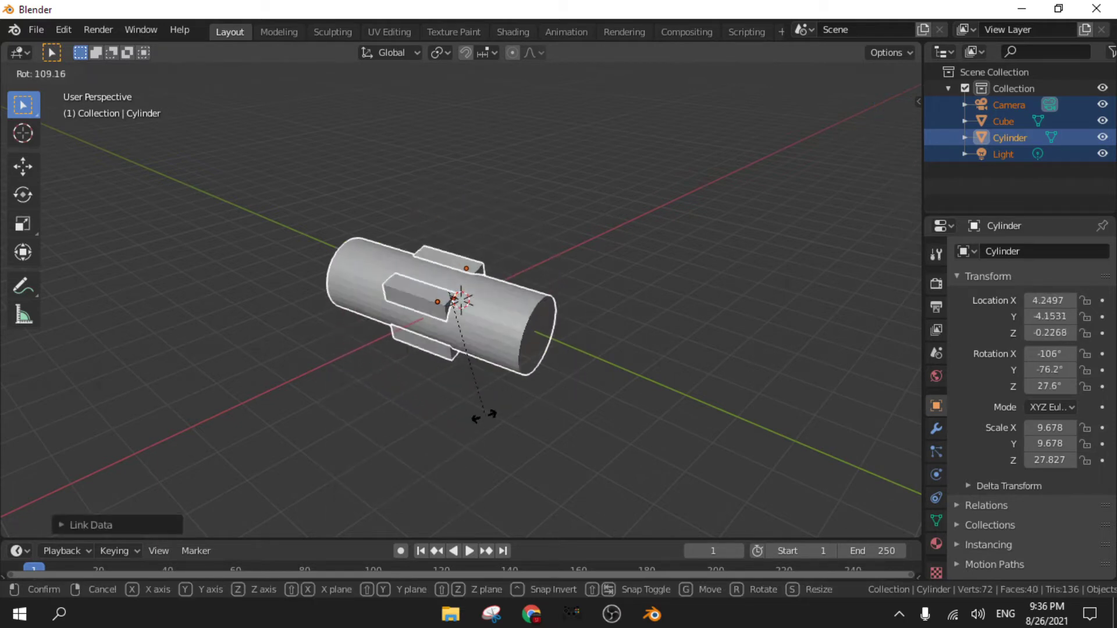
{"action": "left_click", "coordinate": [535, 343]}
In Edit Mode, select the cylinder's end cap face and move it outward
{"action": "left_click", "coordinate": [533, 337]}
{"action": "key", "text": "Tab"}
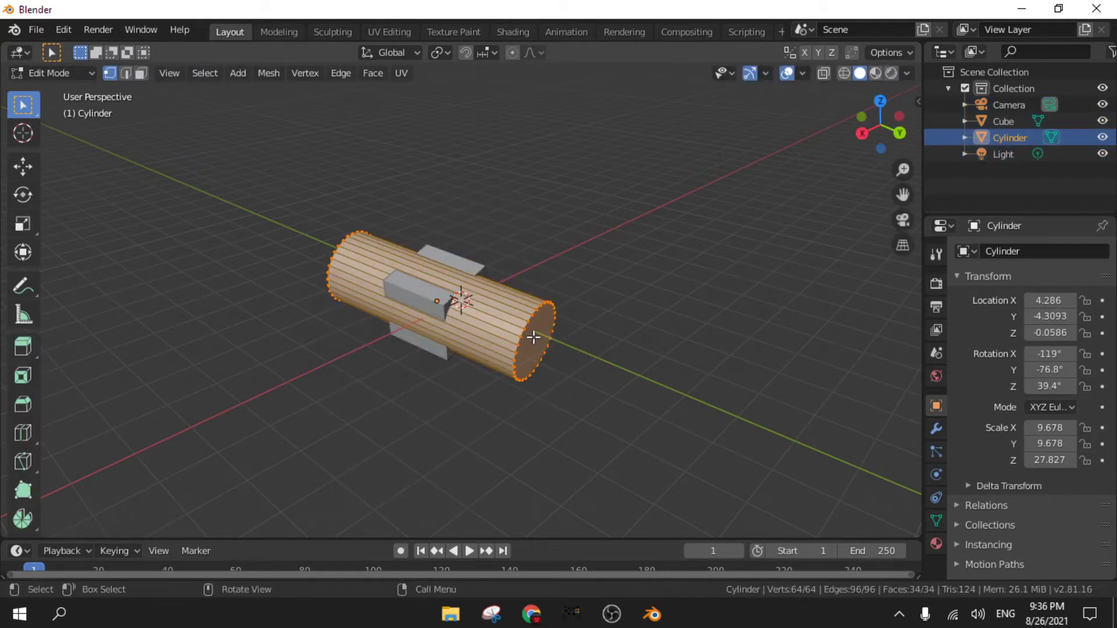
{"action": "left_click", "coordinate": [532, 336]}
{"action": "key", "text": "3"}
{"action": "left_click", "coordinate": [544, 343]}
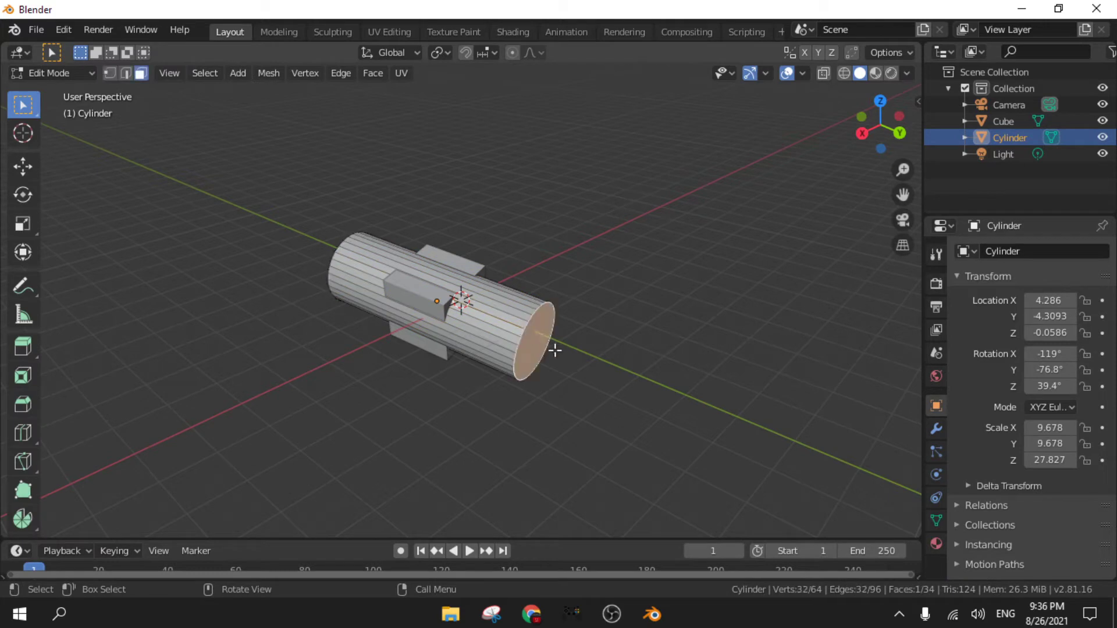
{"action": "key", "text": "g"}
{"action": "left_click", "coordinate": [613, 403]}
{"action": "middle_click_drag", "start_coordinate": [588, 386], "coordinate": [523, 293]}
Discard the untitled file's changes and open Uj_2.blend
{"action": "left_click", "coordinate": [36, 29]}
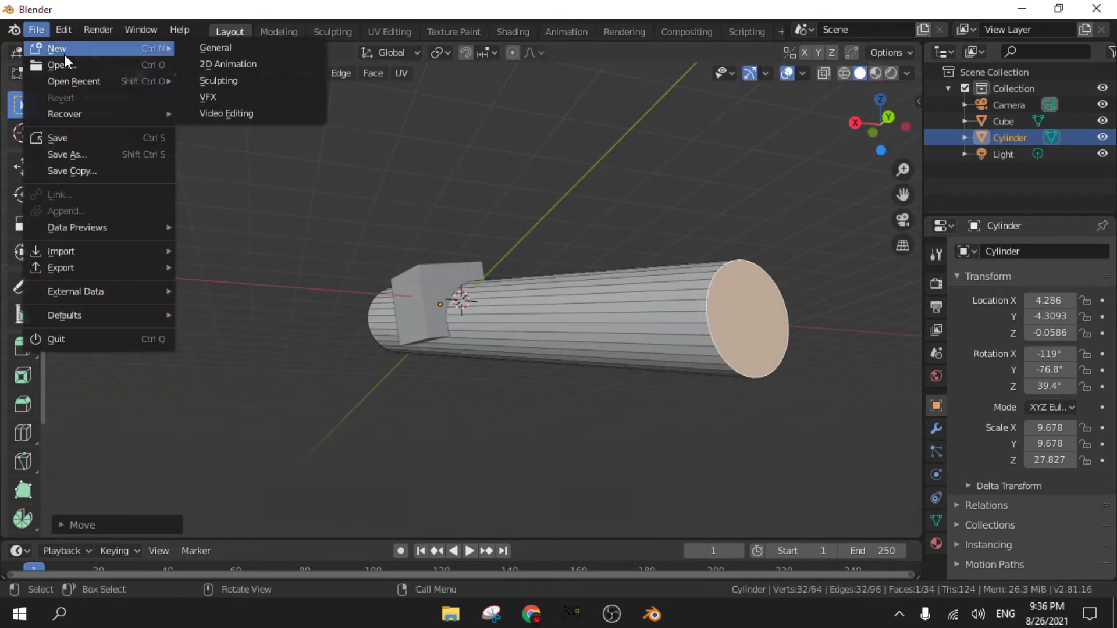
{"action": "left_click", "coordinate": [72, 65]}
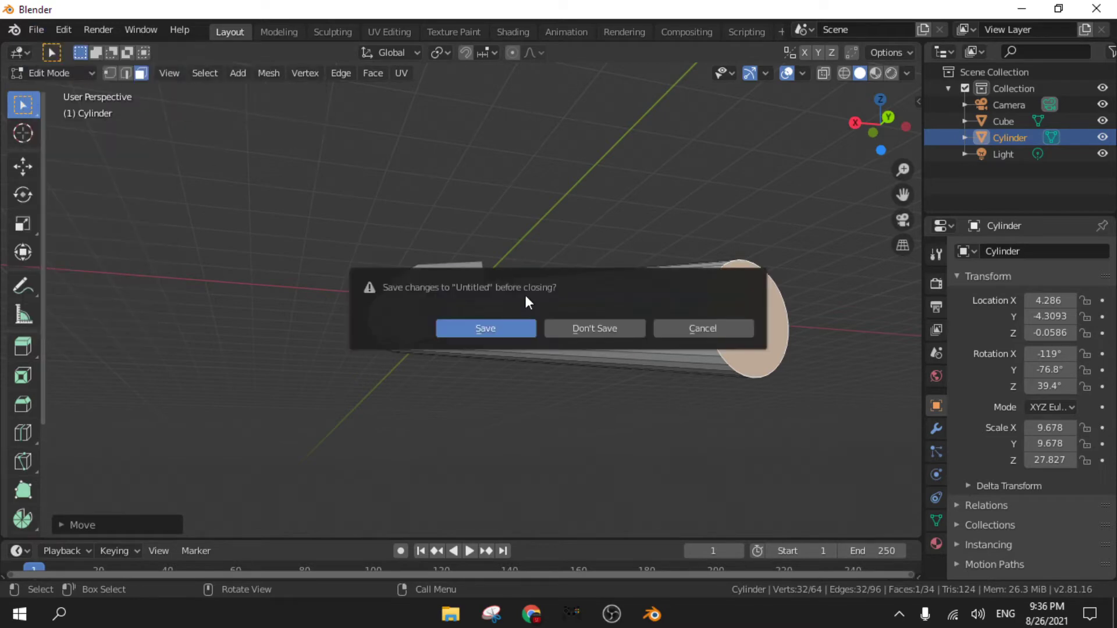
{"action": "left_click", "coordinate": [602, 330]}
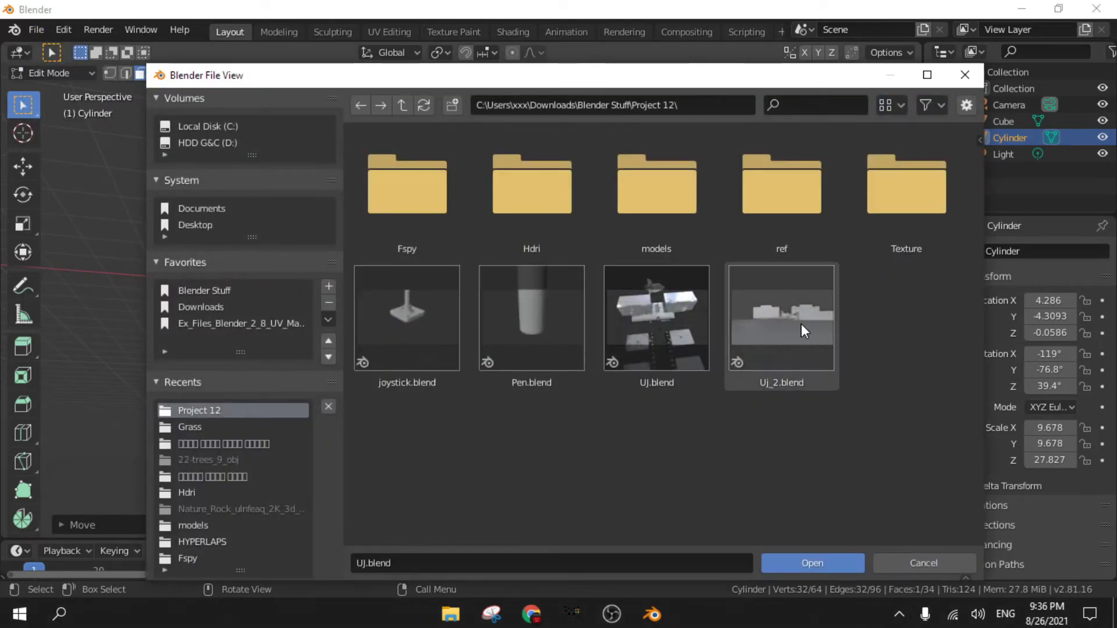
{"action": "double_click", "coordinate": [801, 324]}
Switch the campus viewport to Material Preview shading and orbit around it
{"action": "middle_click_drag", "start_coordinate": [520, 333], "coordinate": [552, 333]}
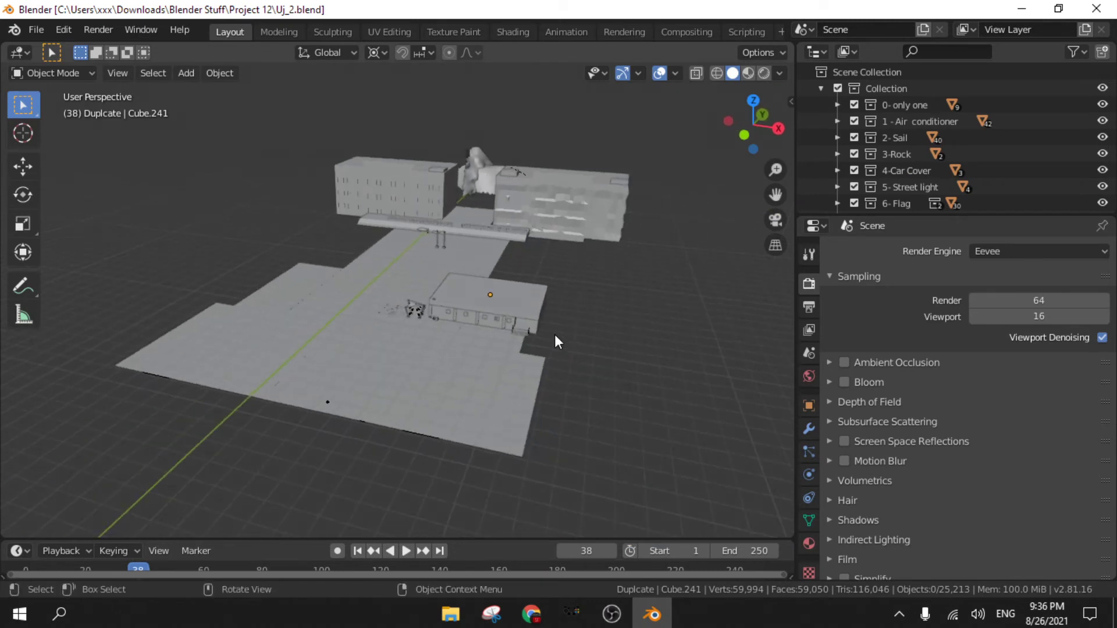
{"action": "key", "text": "z"}
{"action": "left_click", "coordinate": [556, 343]}
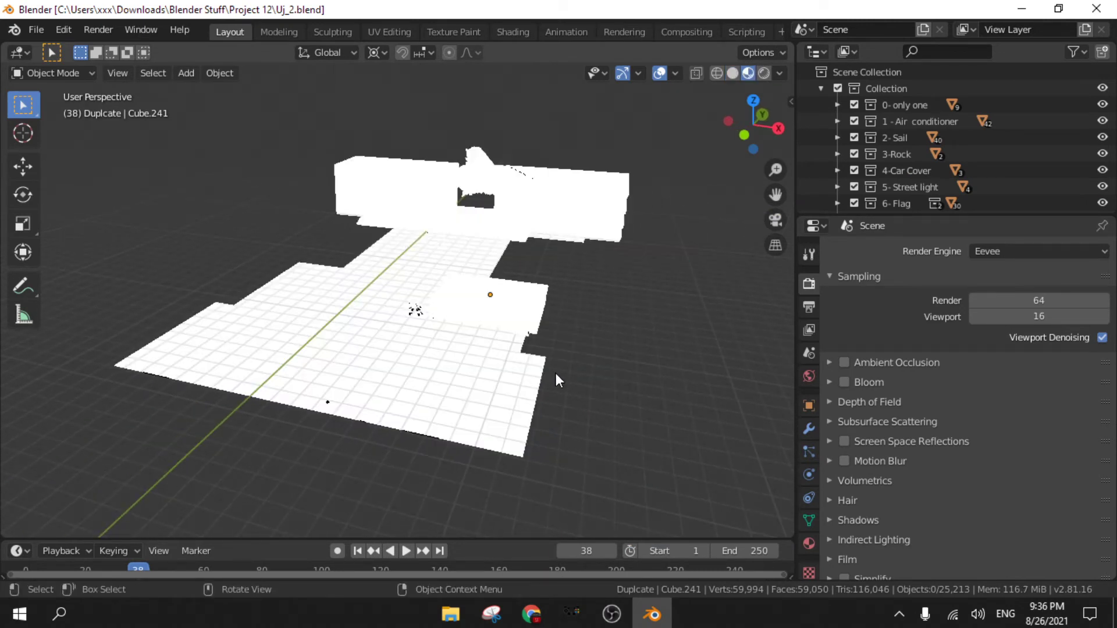
{"action": "middle_click_drag", "start_coordinate": [557, 371], "coordinate": [514, 360]}
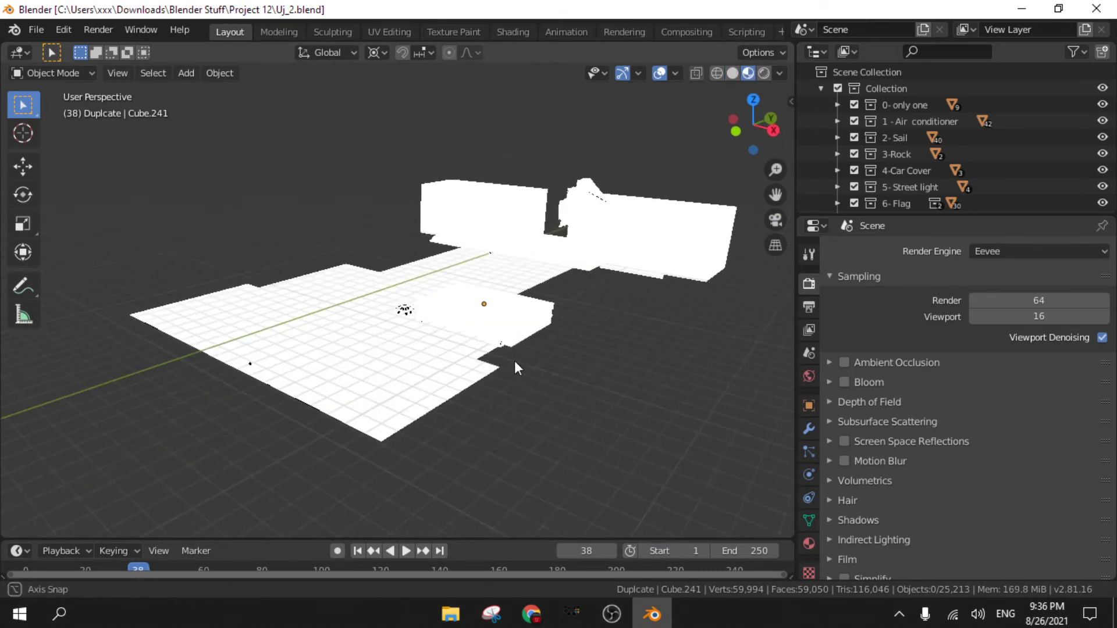
Create a new General file via File > New
{"action": "left_click", "coordinate": [36, 29]}
{"action": "mouse_move", "coordinate": [131, 48]}
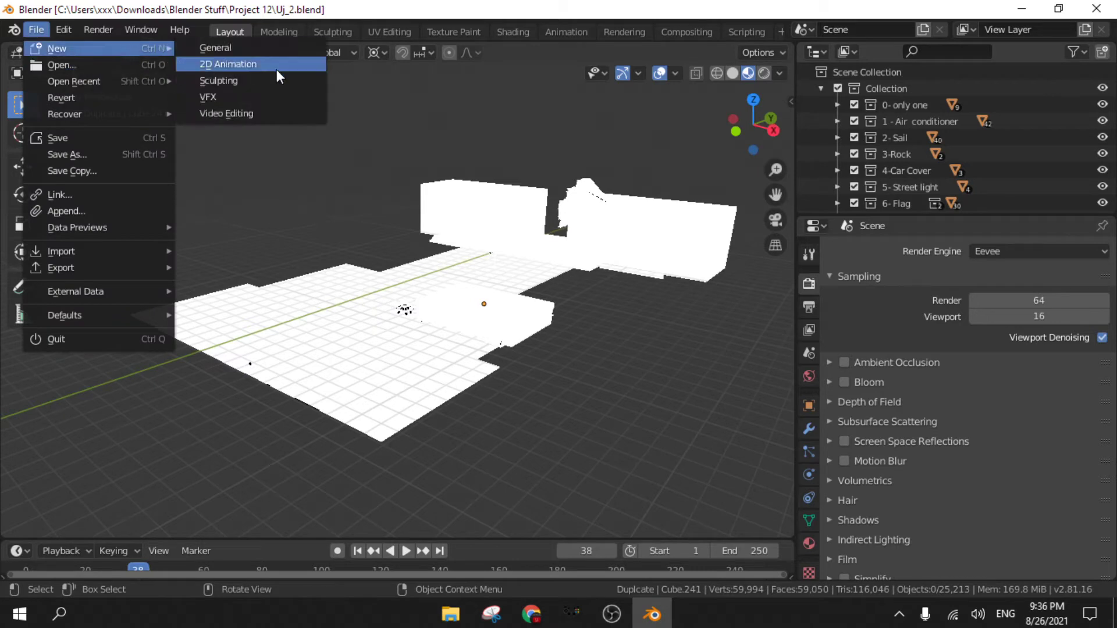
{"action": "left_click", "coordinate": [258, 54]}
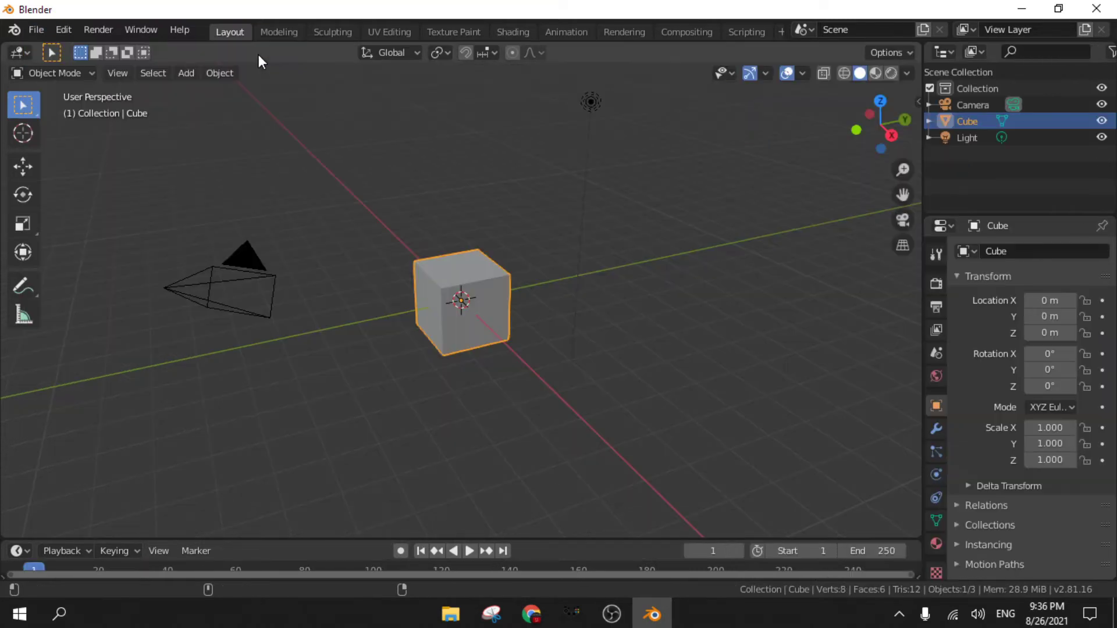
Try moving the camera but cancel, select the cube, and switch to the Modeling workspace
{"action": "middle_click_drag", "start_coordinate": [393, 182], "coordinate": [468, 344]}
{"action": "left_click", "coordinate": [472, 333]}
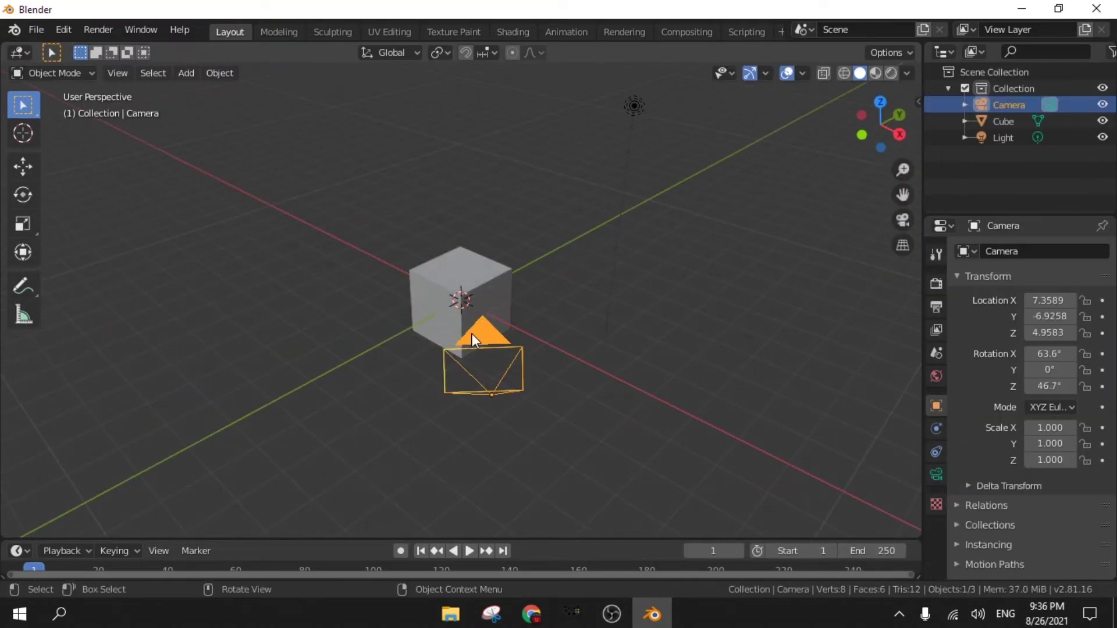
{"action": "key", "text": "g"}
{"action": "right_click", "coordinate": [240, 275]}
{"action": "left_click", "coordinate": [427, 291]}
{"action": "scroll", "coordinate": [427, 291], "scroll_direction": "down", "scroll_amount": 2}
{"action": "left_click", "coordinate": [273, 32]}
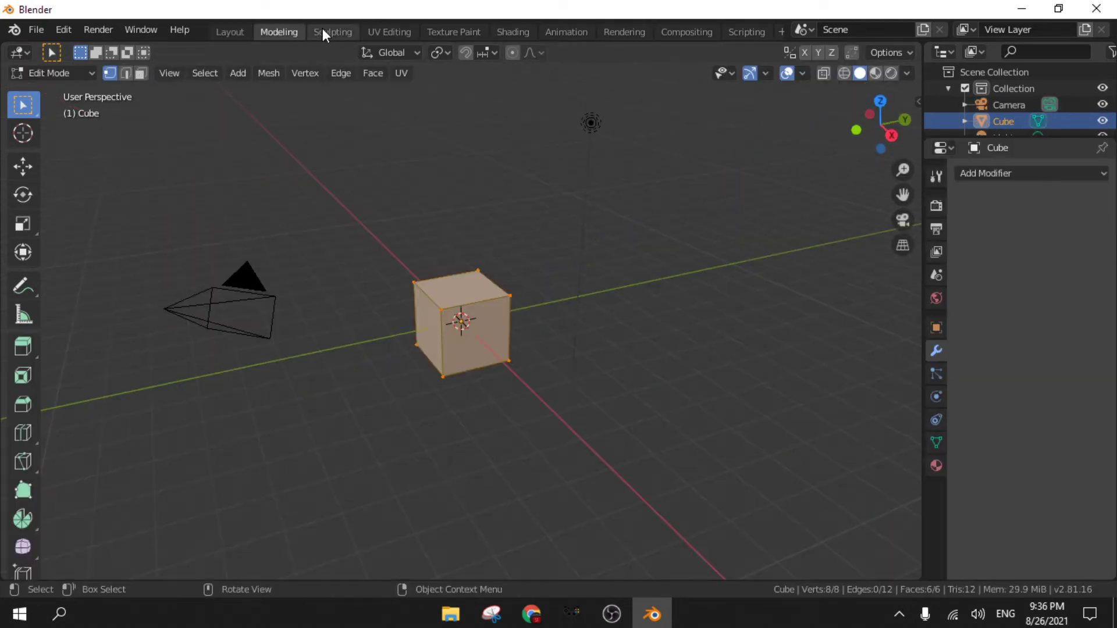
Go to the Texture Paint workspace and set the brush colour to yellow
{"action": "left_click", "coordinate": [332, 32]}
{"action": "left_click", "coordinate": [393, 32]}
{"action": "left_click", "coordinate": [440, 32]}
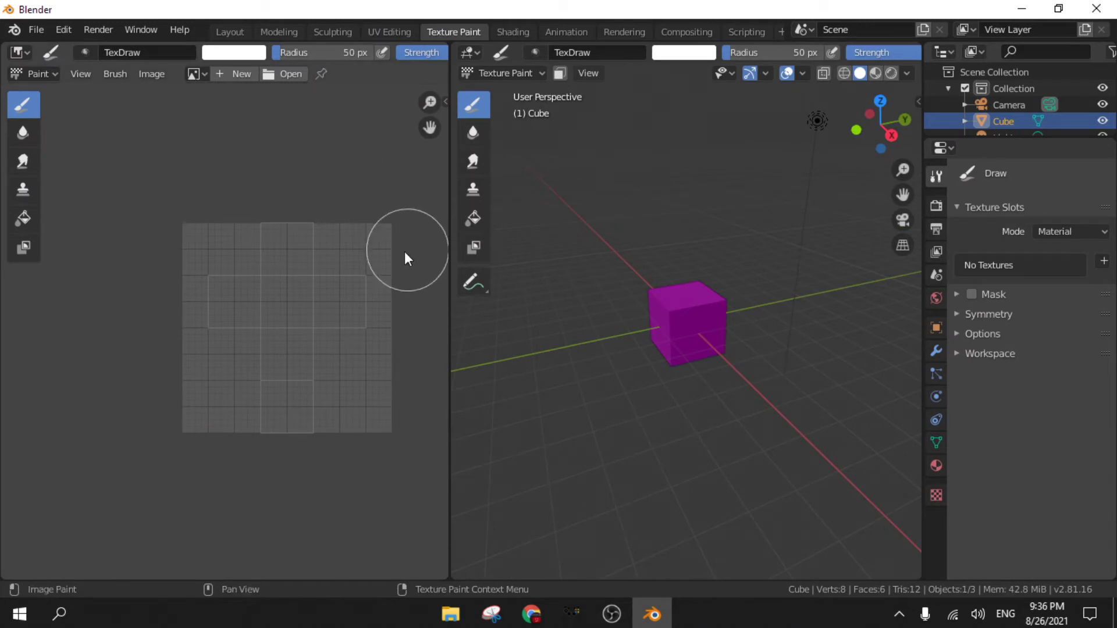
{"action": "left_click", "coordinate": [238, 52]}
{"action": "left_click_drag", "start_coordinate": [277, 166], "coordinate": [219, 158]}
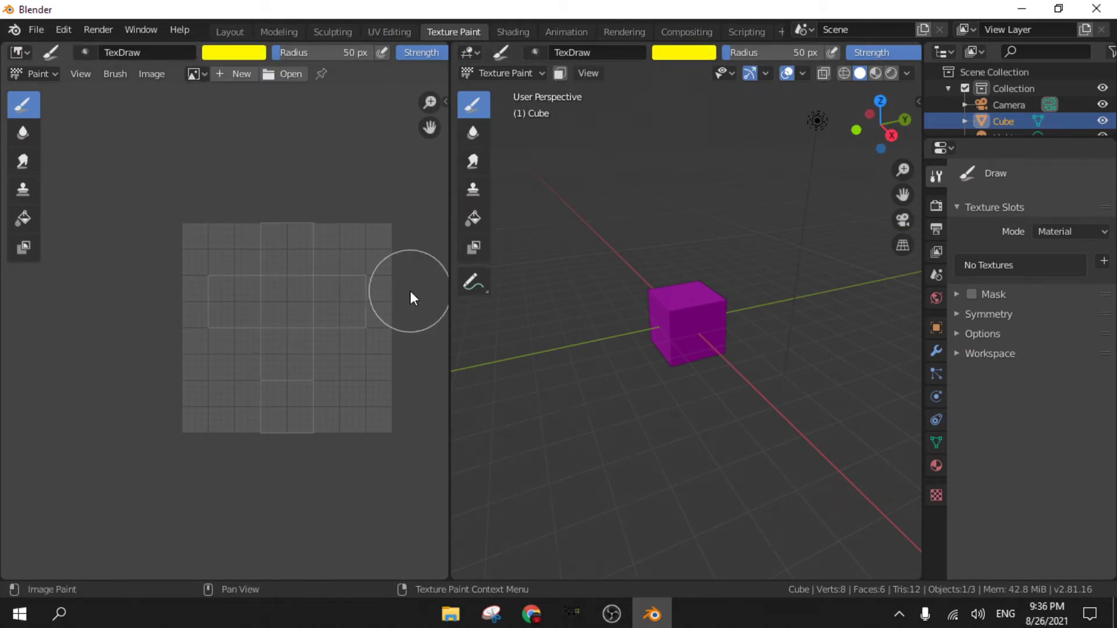
{"action": "scroll", "coordinate": [375, 294], "scroll_direction": "down", "scroll_amount": 1}
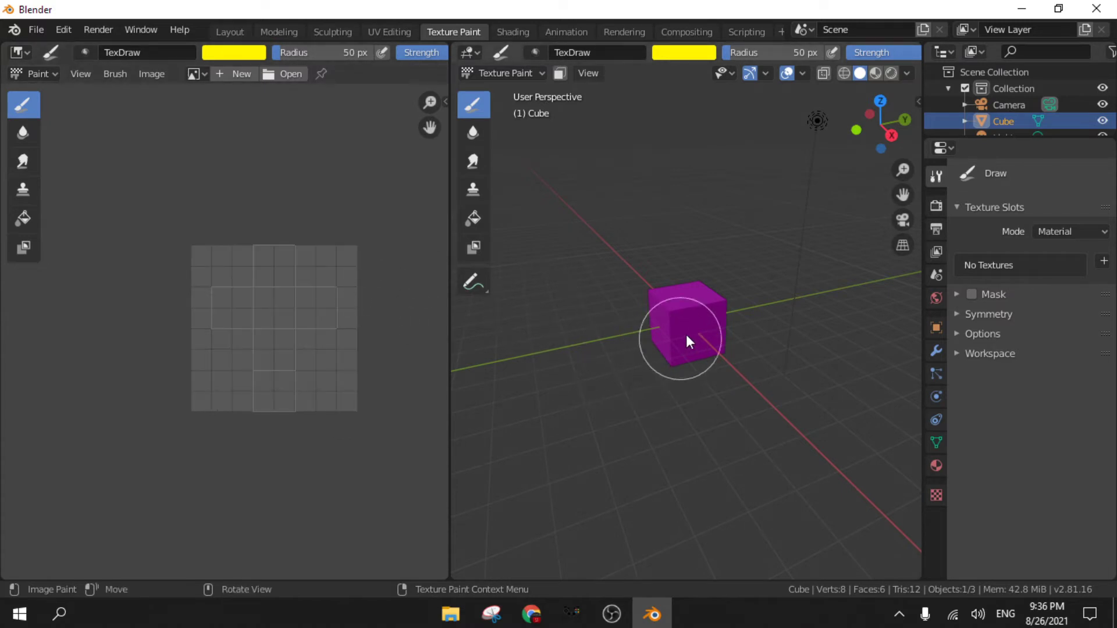
Put the cube in Edit Mode and select all its vertices
{"action": "key", "text": "Tab"}
{"action": "left_click", "coordinate": [691, 317]}
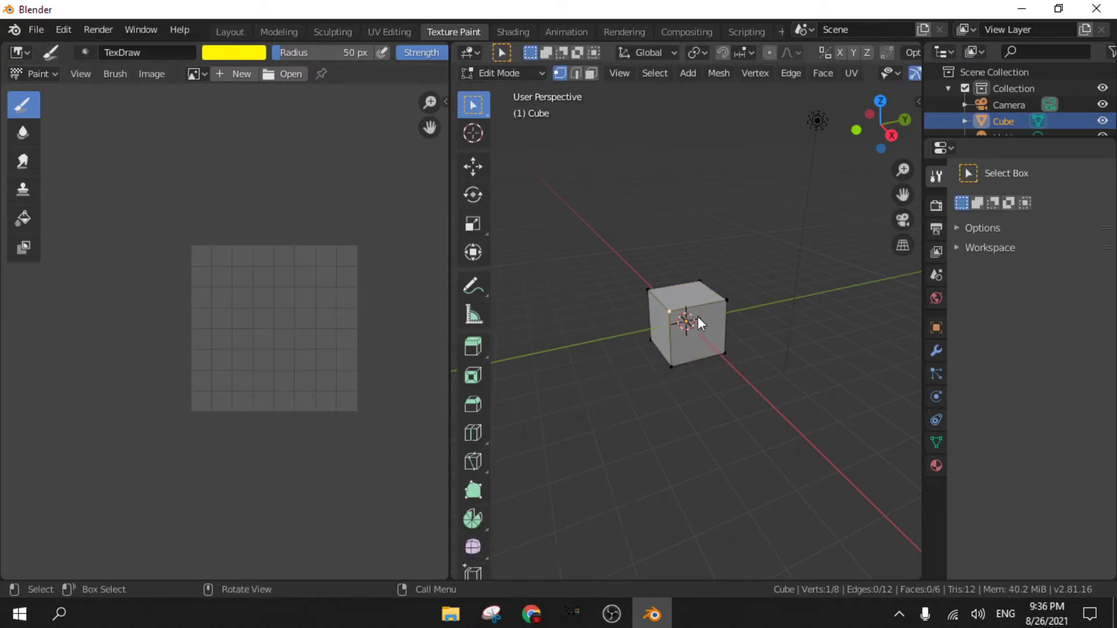
{"action": "key", "text": "Tab"}
{"action": "key", "text": "Tab"}
{"action": "key", "text": "a"}
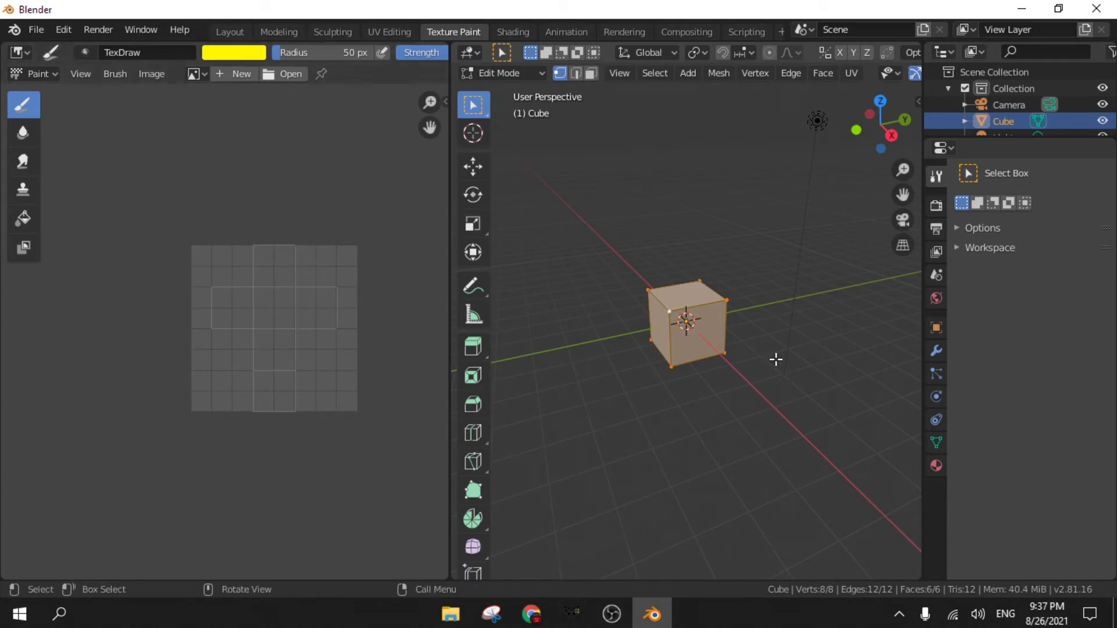
Unwrap the cube, then re-unwrap it with Smart UV Project
{"action": "key", "text": "u"}
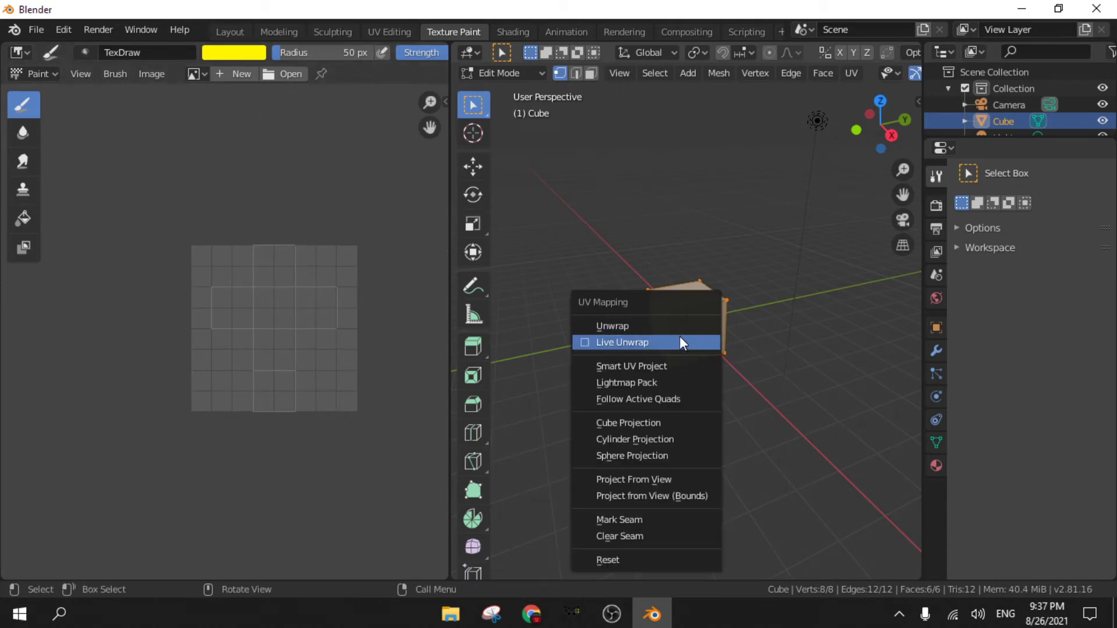
{"action": "left_click", "coordinate": [676, 323]}
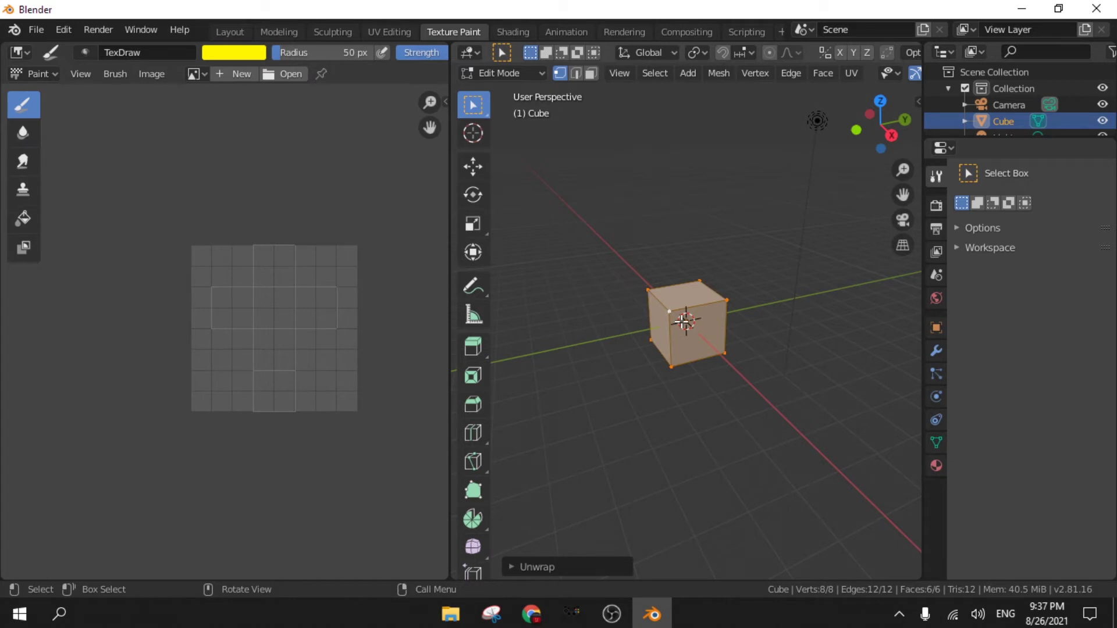
{"action": "key", "text": "u"}
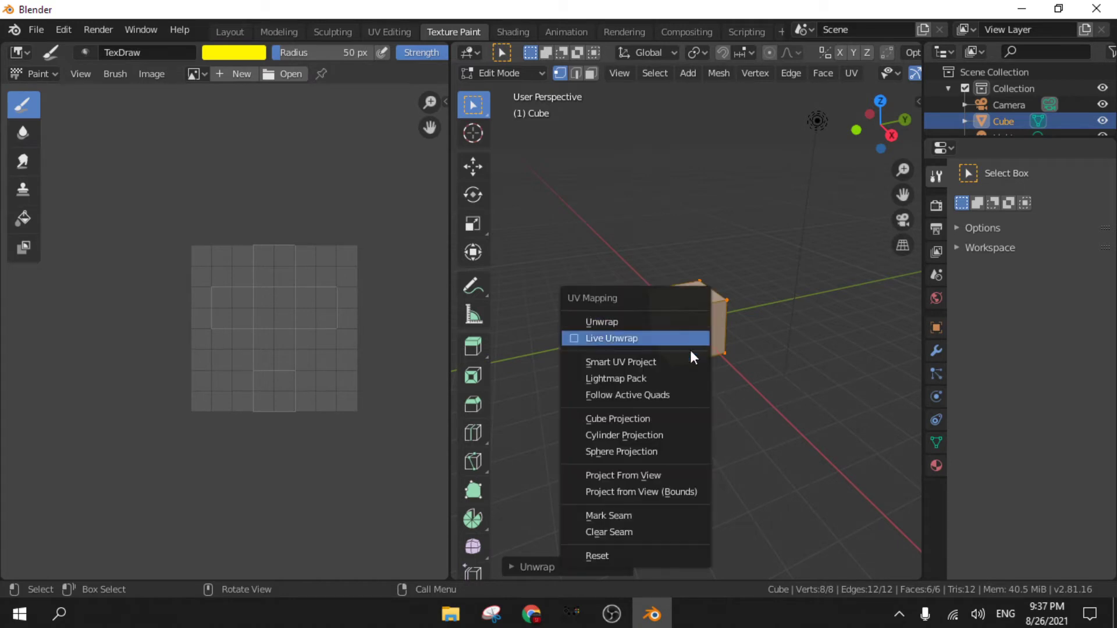
{"action": "left_click", "coordinate": [658, 361]}
{"action": "left_click", "coordinate": [688, 483]}
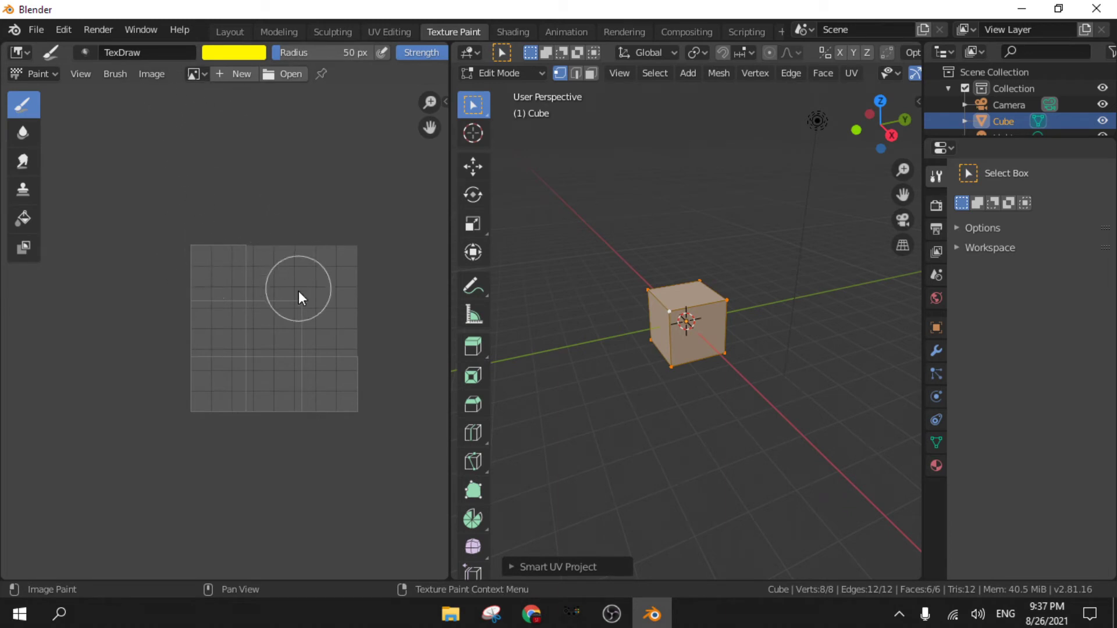
Switch the image paint brush to Soften and browse the available images
{"action": "key", "text": "Tab"}
{"action": "key", "text": "Tab"}
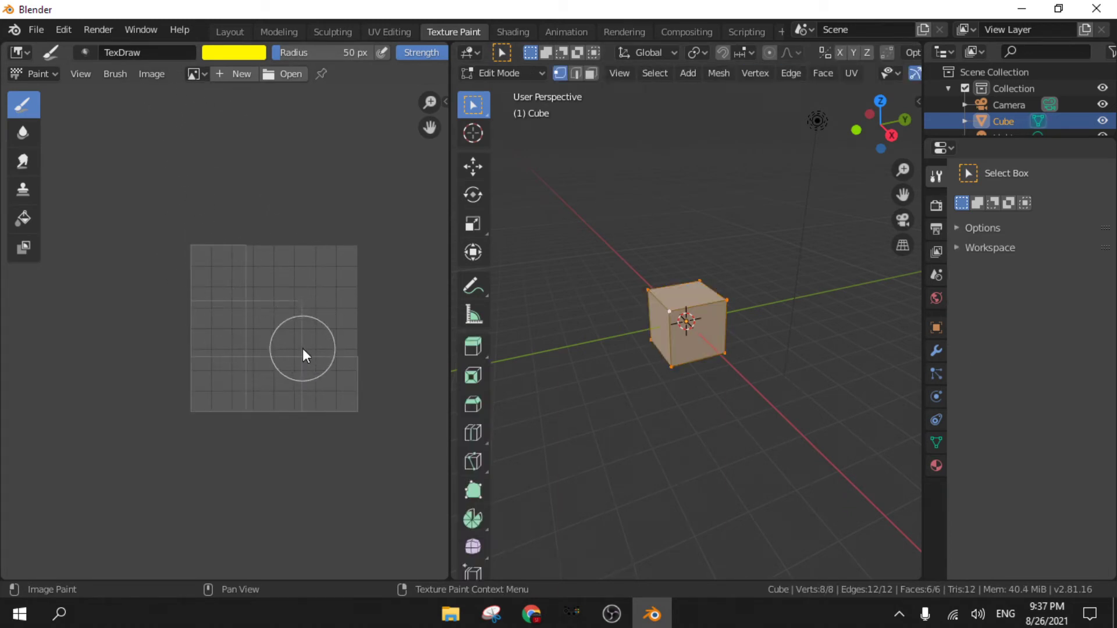
{"action": "left_click", "coordinate": [18, 139]}
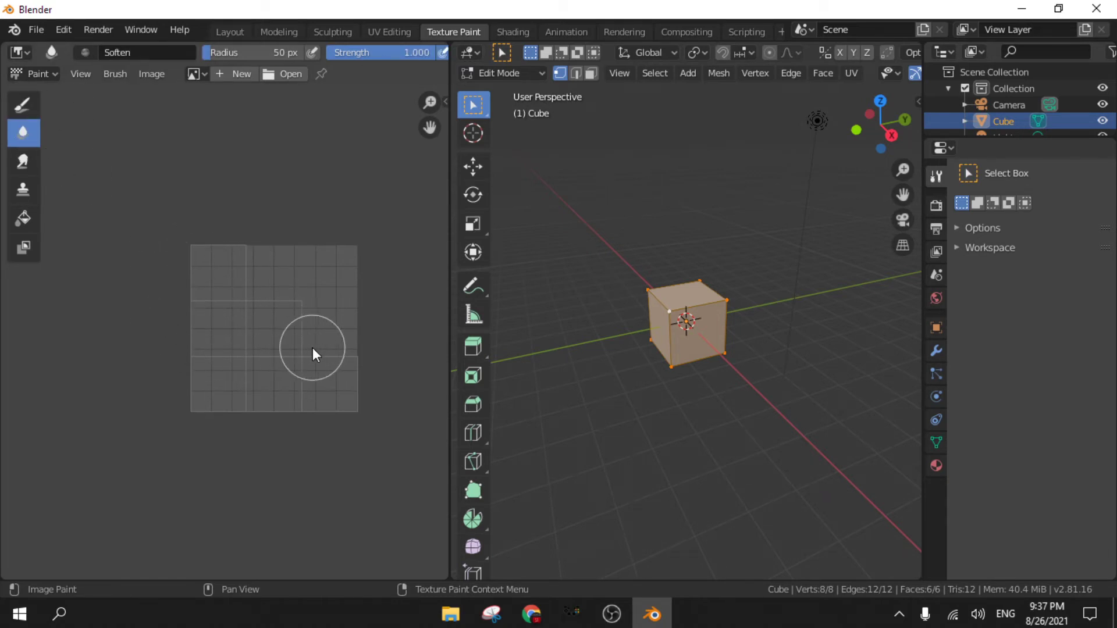
{"action": "left_click", "coordinate": [199, 74]}
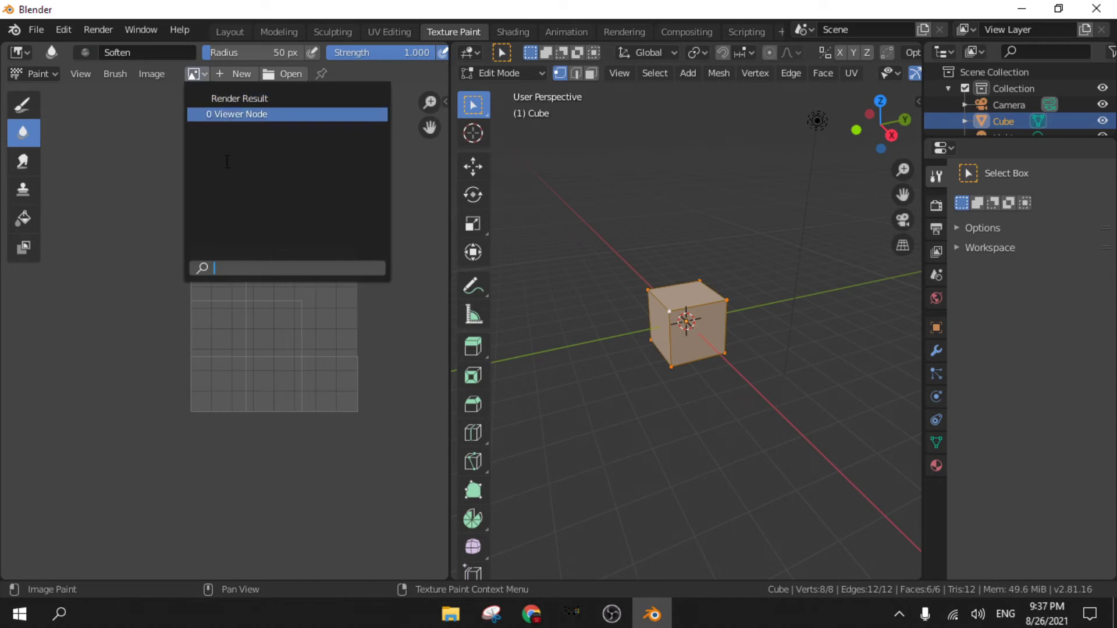
Open brown.jpg from Blender Stuff > Project 11 > 1 > textures in the image editor
{"action": "left_click", "coordinate": [196, 77]}
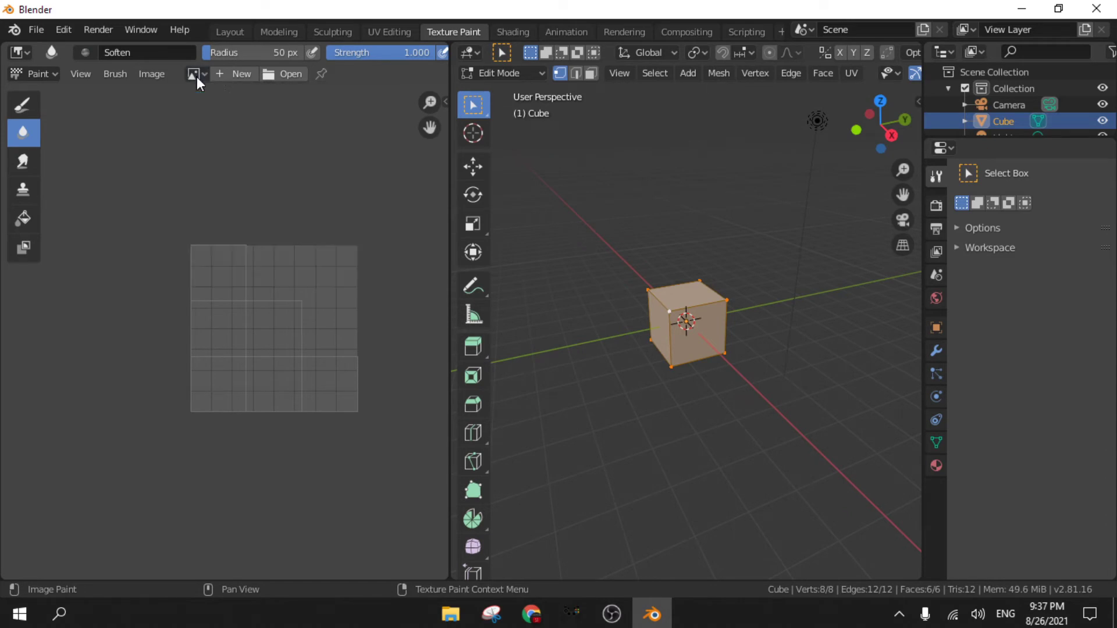
{"action": "left_click", "coordinate": [291, 78]}
{"action": "scroll", "coordinate": [442, 285], "scroll_direction": "down", "scroll_amount": 5}
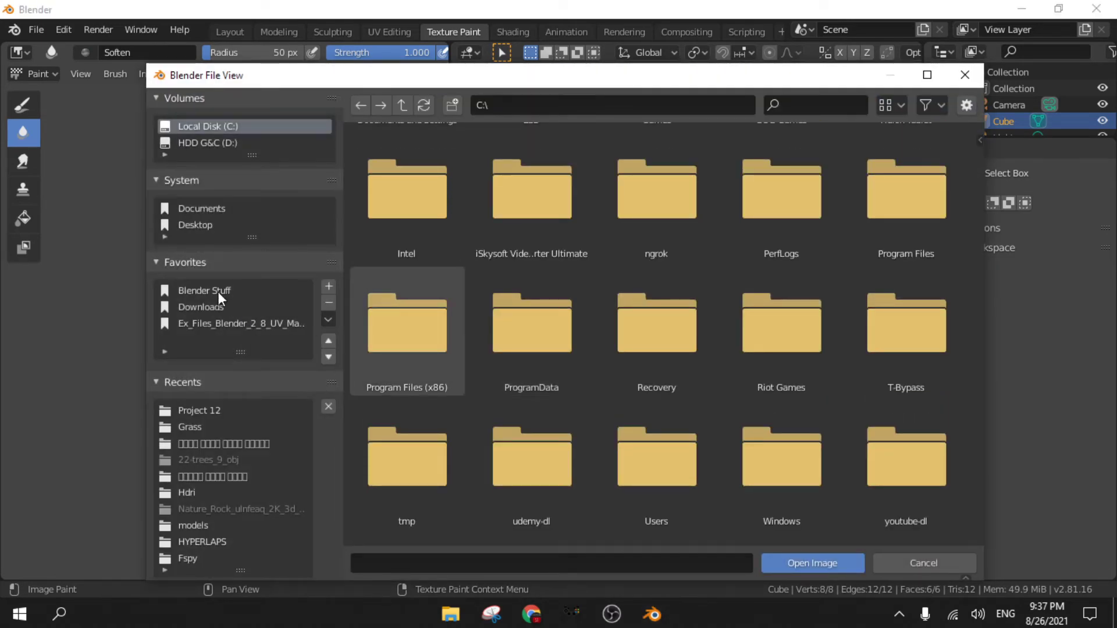
{"action": "left_click", "coordinate": [217, 291]}
{"action": "scroll", "coordinate": [442, 333], "scroll_direction": "down", "scroll_amount": 3}
{"action": "double_click", "coordinate": [501, 335]}
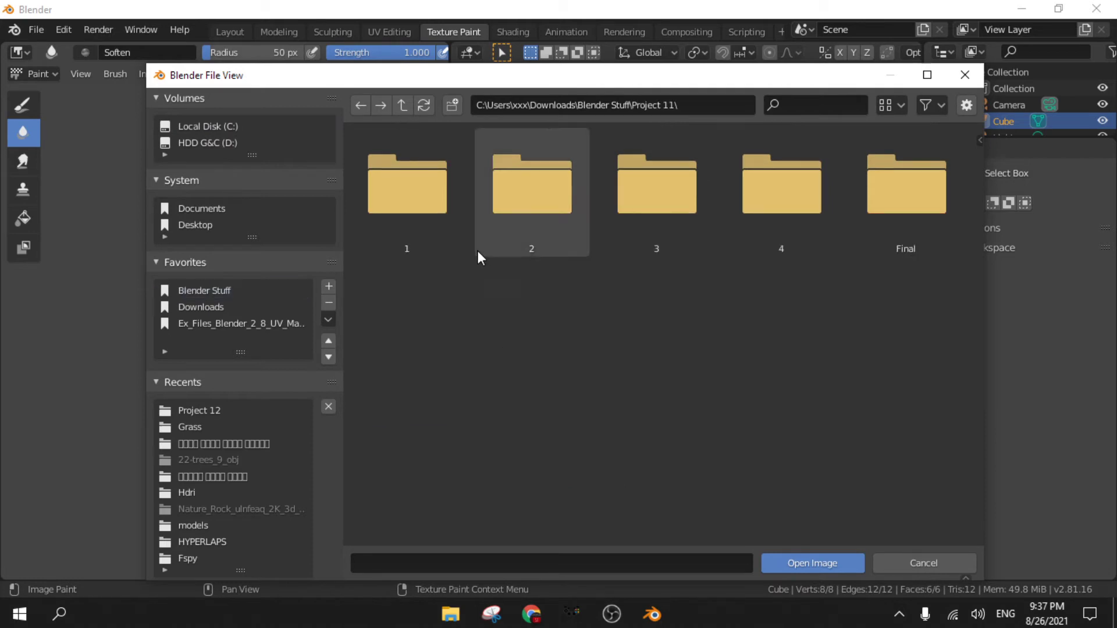
{"action": "double_click", "coordinate": [452, 236]}
{"action": "double_click", "coordinate": [413, 188]}
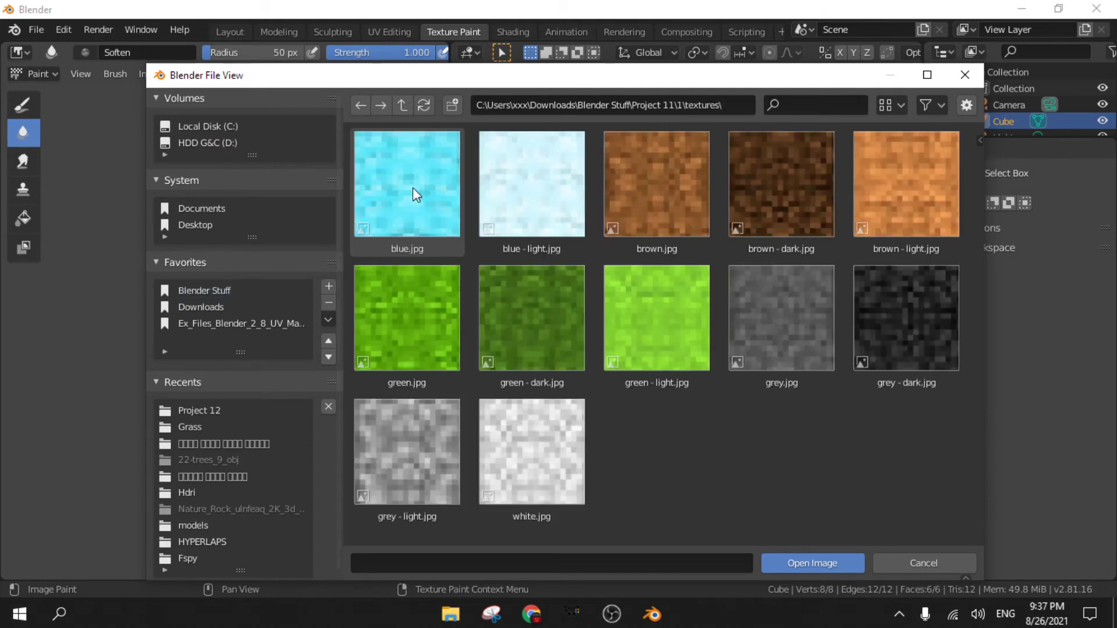
{"action": "double_click", "coordinate": [651, 196]}
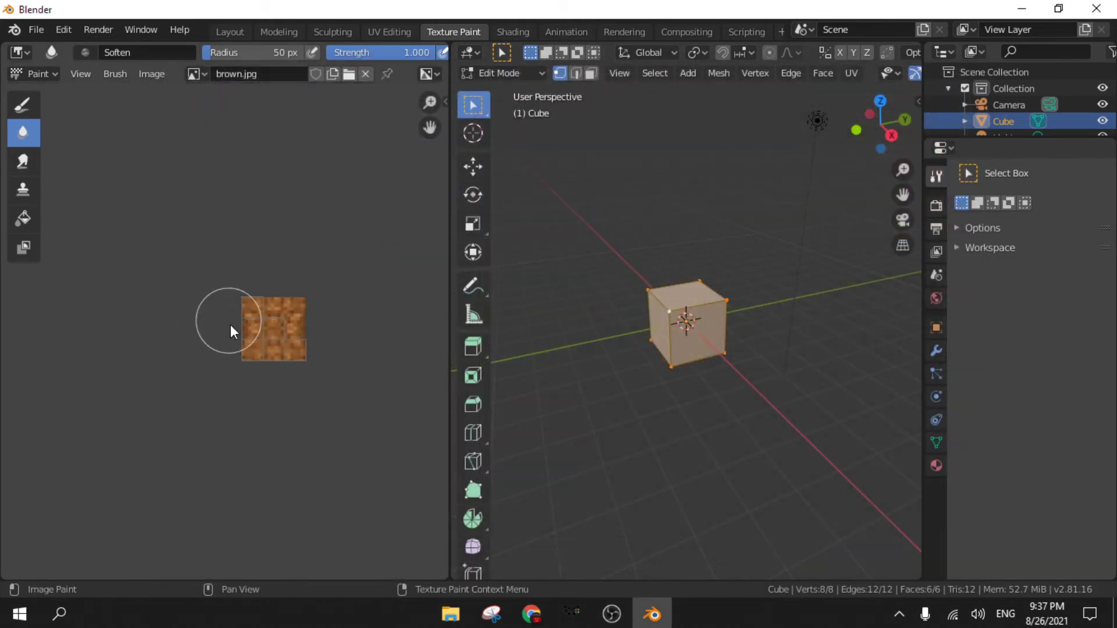
{"action": "scroll", "coordinate": [244, 337], "scroll_direction": "up", "scroll_amount": 9}
{"action": "scroll", "coordinate": [291, 345], "scroll_direction": "down", "scroll_amount": 6}
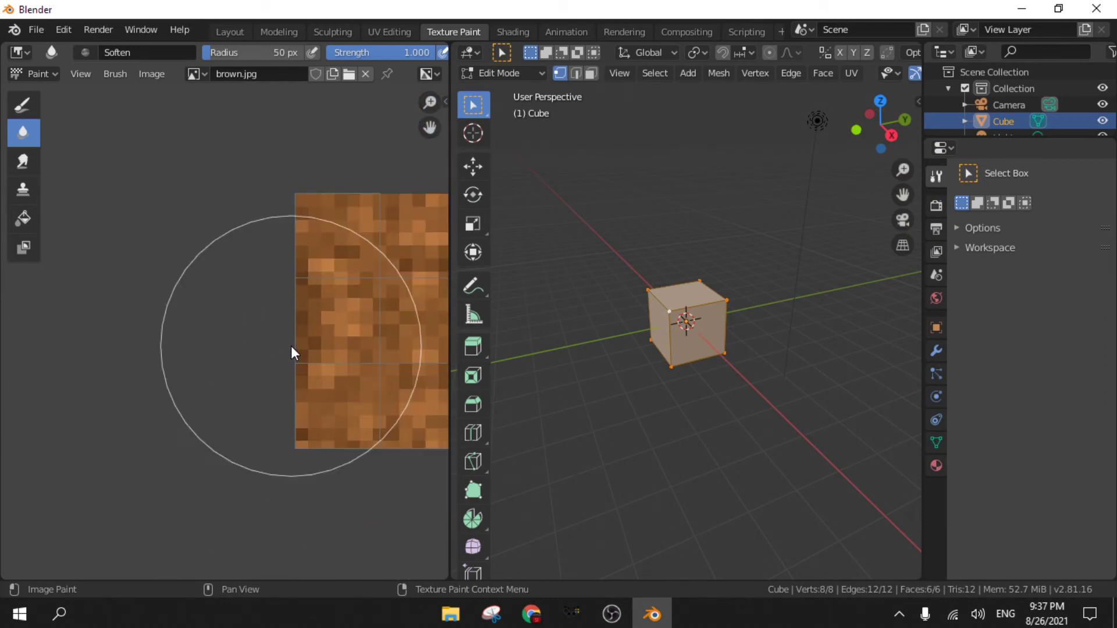
Return the cube to Object Mode and view it in Material Preview shading
{"action": "key", "text": "Tab"}
{"action": "key", "text": "z"}
{"action": "left_click", "coordinate": [640, 378]}
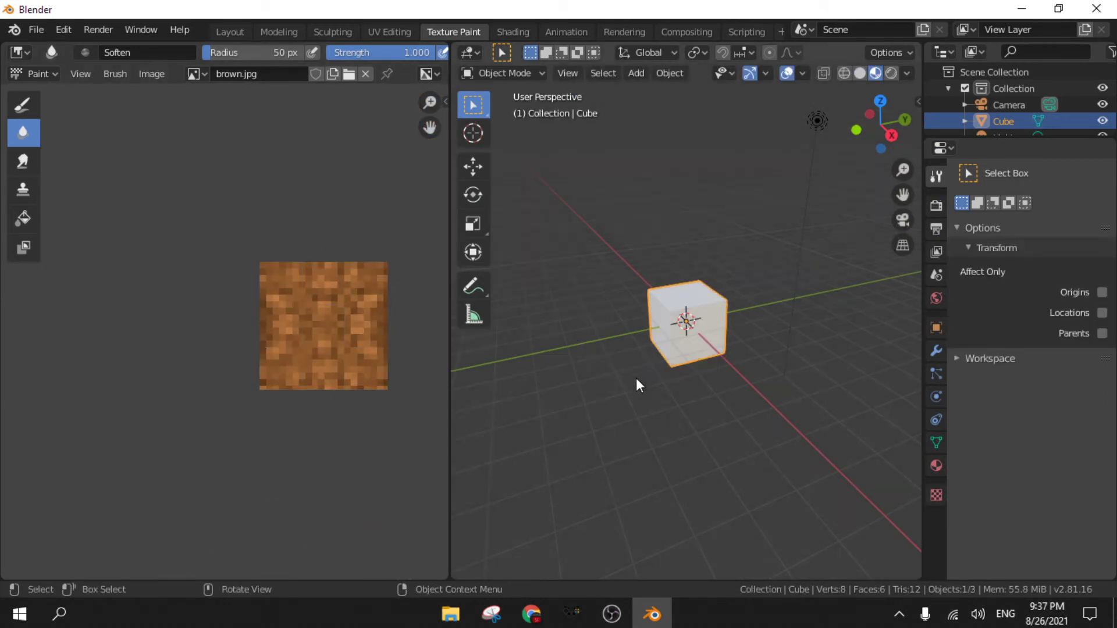
{"action": "scroll", "coordinate": [658, 354], "scroll_direction": "up", "scroll_amount": 4}
{"action": "mouse_move", "coordinate": [666, 360]}
{"action": "middle_mouse_down"}
{"action": "mouse_move", "coordinate": [618, 351]}
{"action": "mouse_move", "coordinate": [667, 352]}
{"action": "middle_mouse_up"}
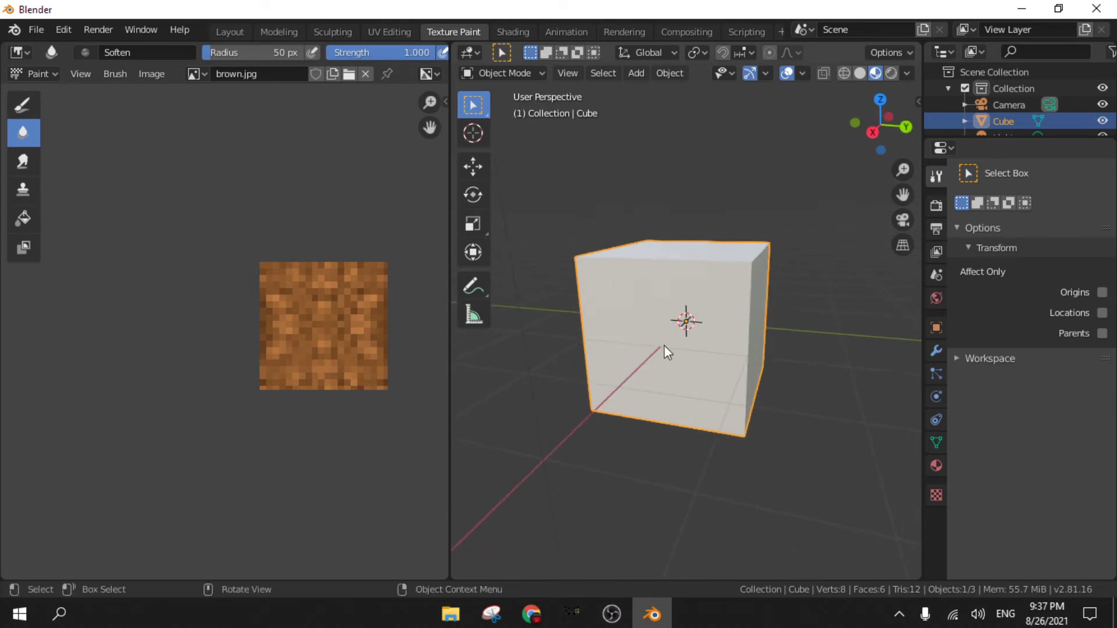
Browse the Modifier, World and Object tabs, then show the Material tab's Base Color input options
{"action": "left_click", "coordinate": [936, 329]}
{"action": "left_click", "coordinate": [934, 299]}
{"action": "left_click", "coordinate": [937, 349]}
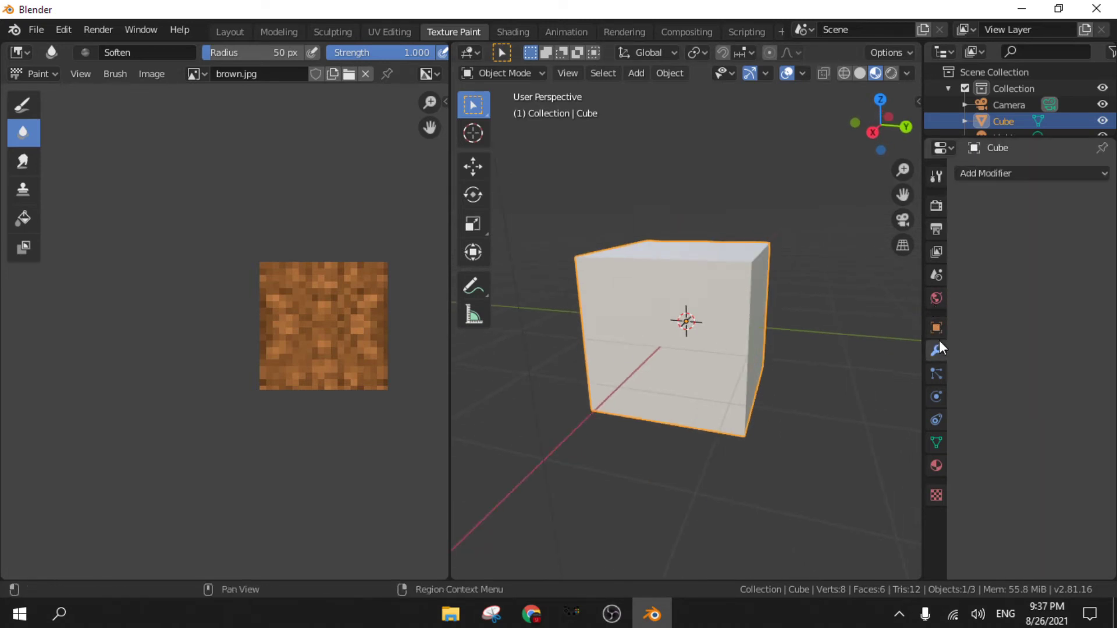
{"action": "left_click", "coordinate": [936, 299]}
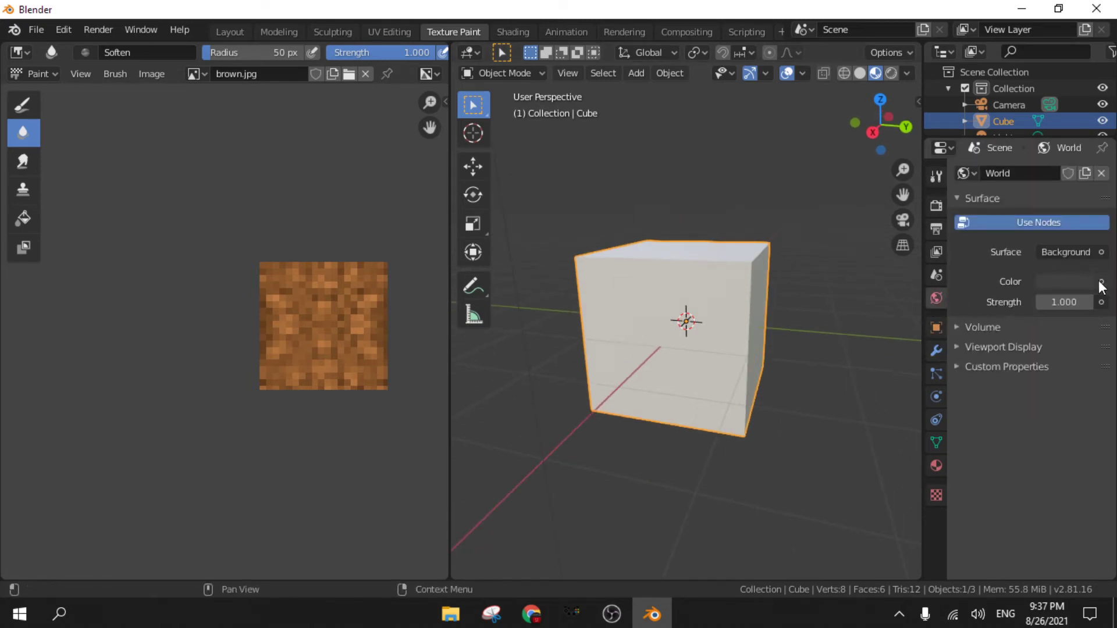
{"action": "left_click", "coordinate": [937, 329]}
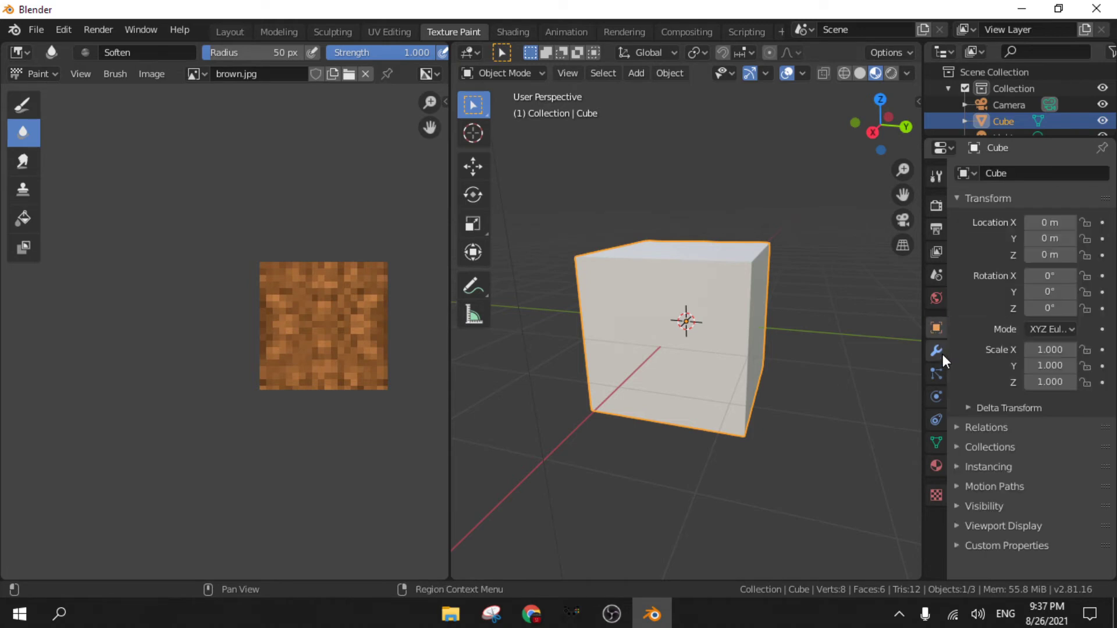
{"action": "left_click", "coordinate": [936, 466]}
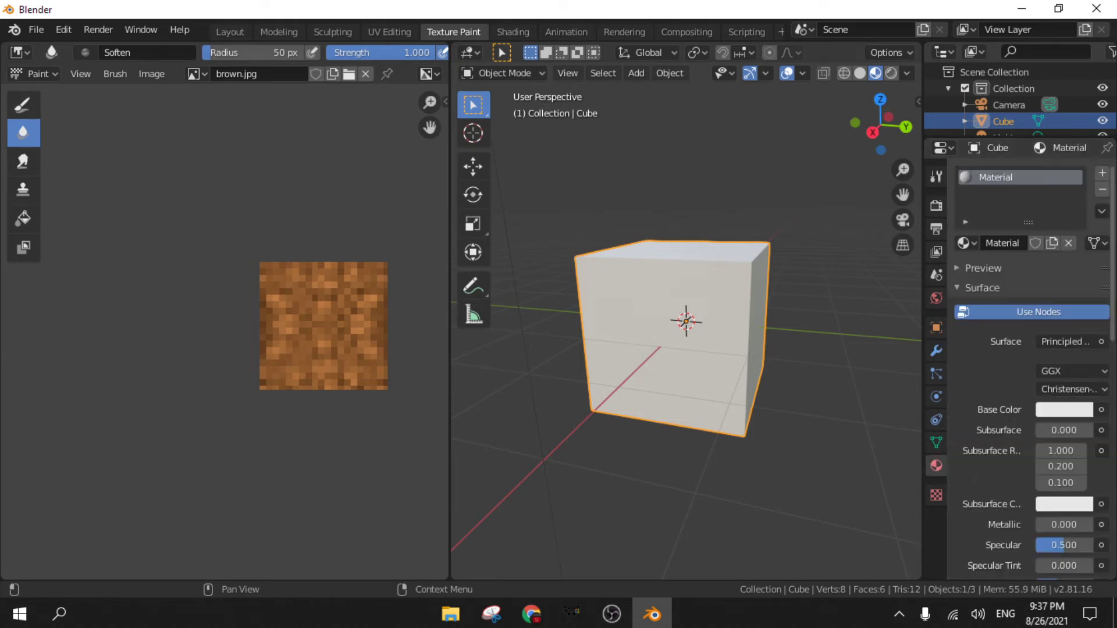
{"action": "left_click", "coordinate": [1101, 410]}
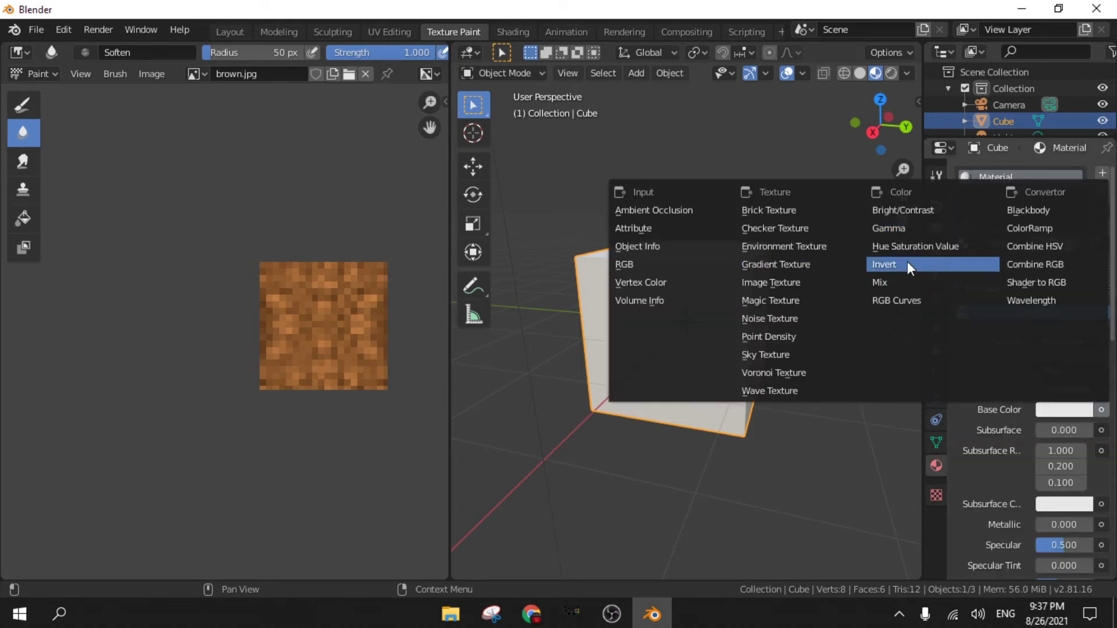
Change the cube's surface shader from Principled BSDF to Emission
{"action": "left_click", "coordinate": [984, 410]}
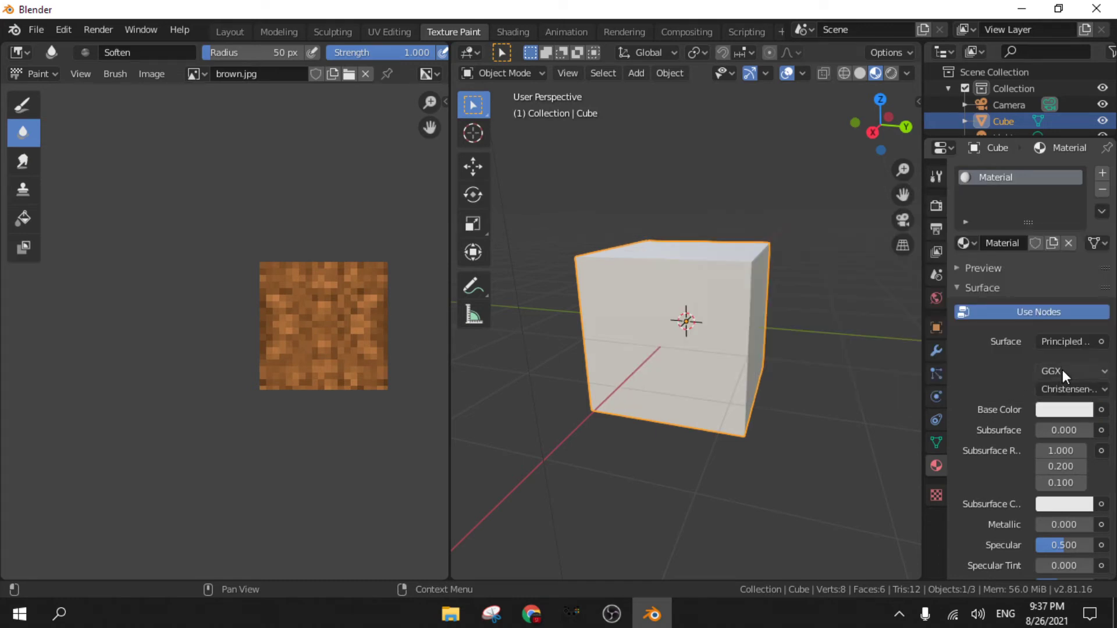
{"action": "left_click", "coordinate": [1064, 342]}
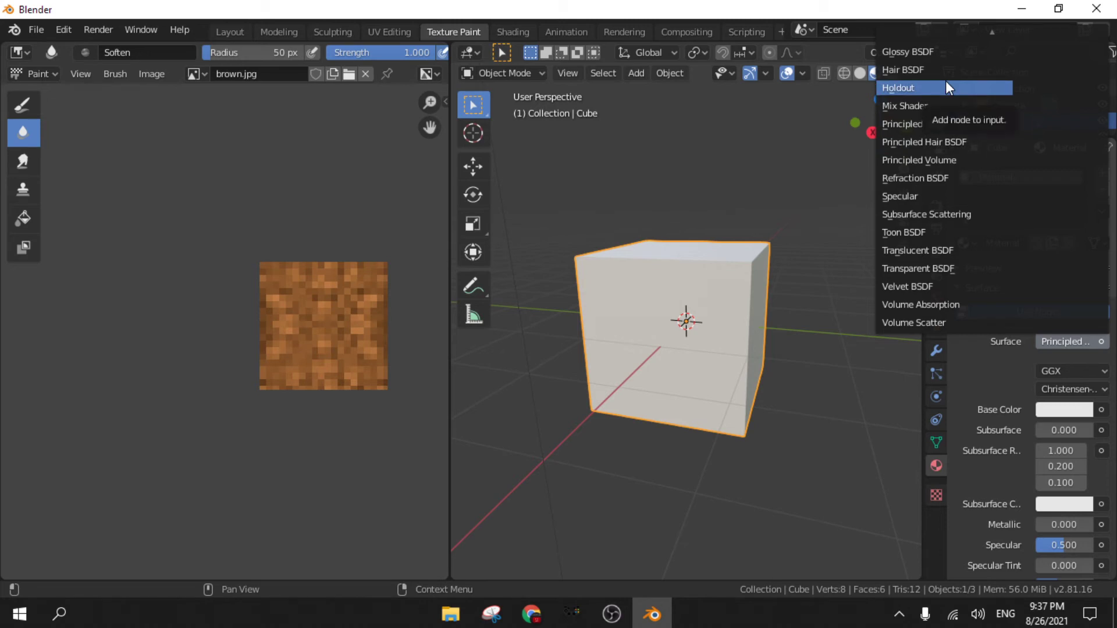
{"action": "scroll", "coordinate": [946, 84], "scroll_direction": "up", "scroll_amount": 4}
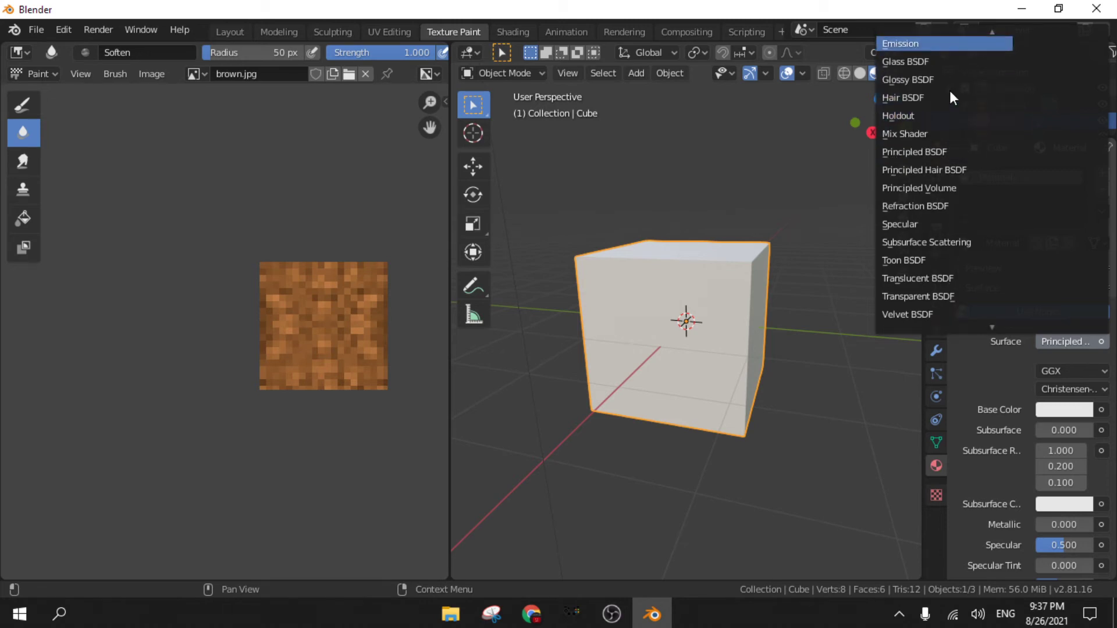
{"action": "left_click", "coordinate": [927, 48]}
{"action": "middle_click_drag", "start_coordinate": [771, 298], "coordinate": [727, 384]}
Set the emission colour to yellow-green and raise its strength to 118.700
{"action": "left_click", "coordinate": [1063, 372]}
{"action": "left_click_drag", "start_coordinate": [1041, 183], "coordinate": [1087, 177]}
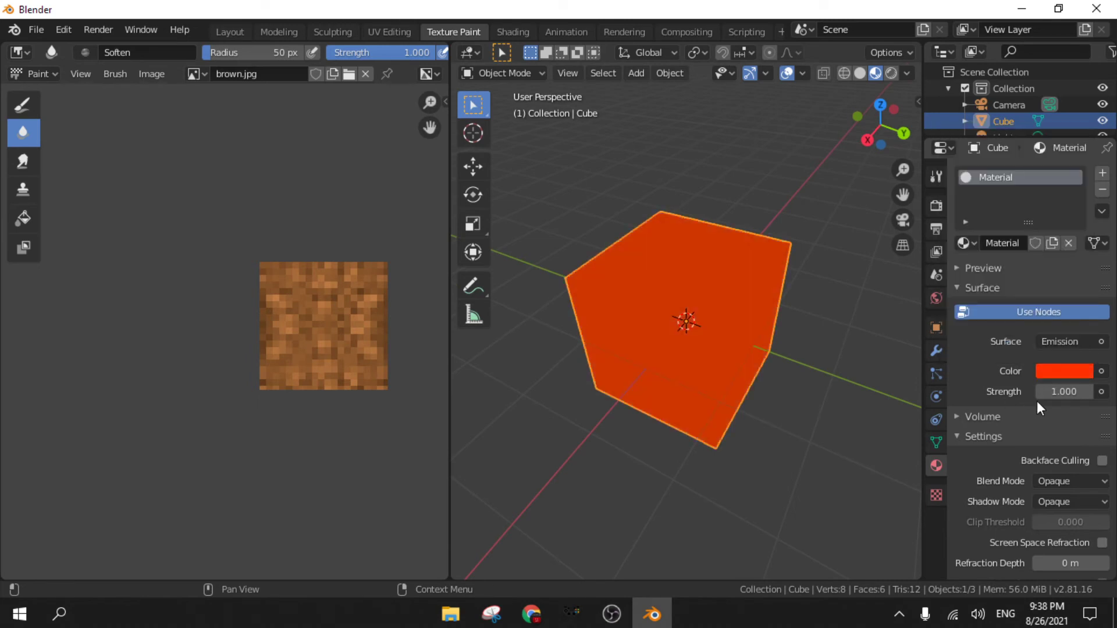
{"action": "left_click_drag", "start_coordinate": [1057, 397], "coordinate": [1105, 397]}
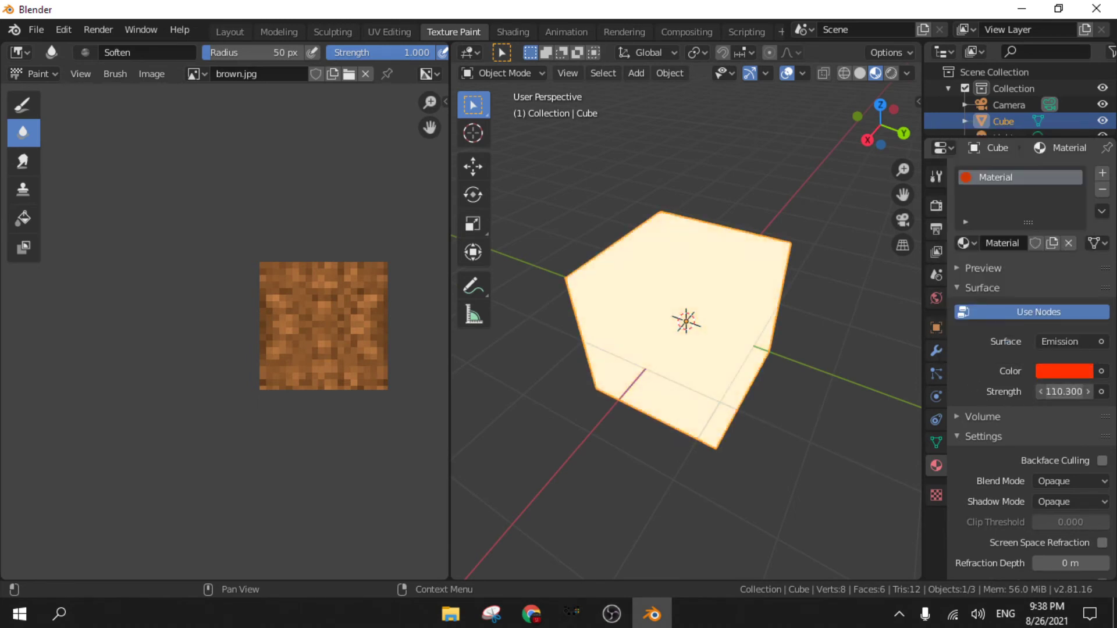
{"action": "left_click", "coordinate": [1063, 371]}
{"action": "left_click", "coordinate": [1041, 196]}
{"action": "left_click_drag", "start_coordinate": [1040, 196], "coordinate": [952, 173]}
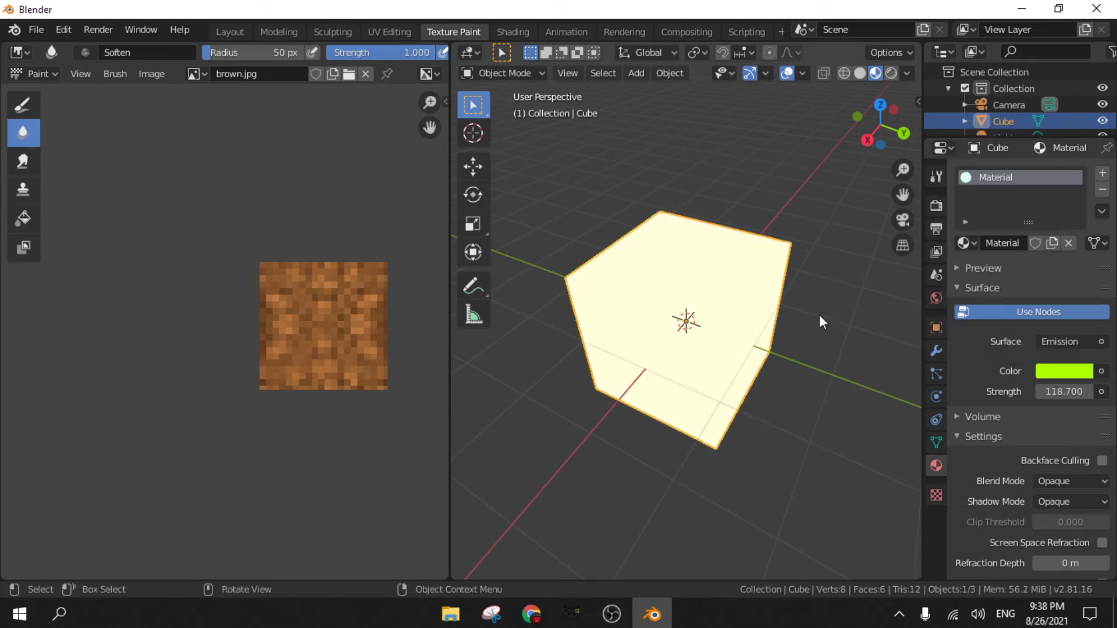
{"action": "left_click", "coordinate": [795, 351]}
{"action": "scroll", "coordinate": [748, 350], "scroll_direction": "down", "scroll_amount": 5}
{"action": "middle_click_drag", "start_coordinate": [748, 350], "coordinate": [628, 295]}
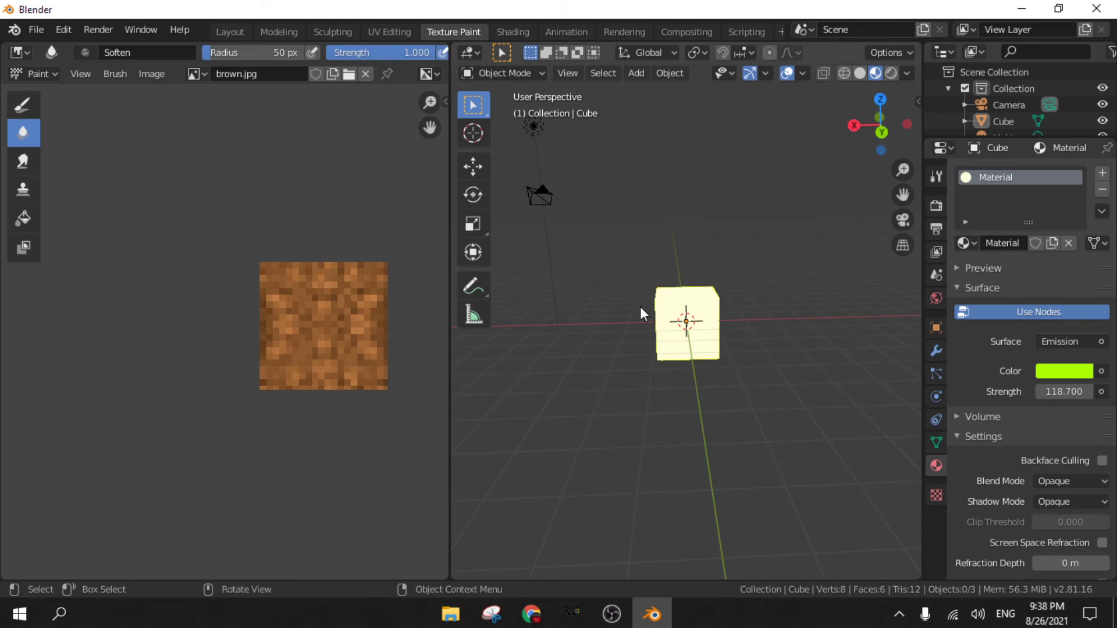
Save the scene in Project 12 as an all-'a' .blend file, then bring up File > Open
{"action": "key", "text": "ctrl+s"}
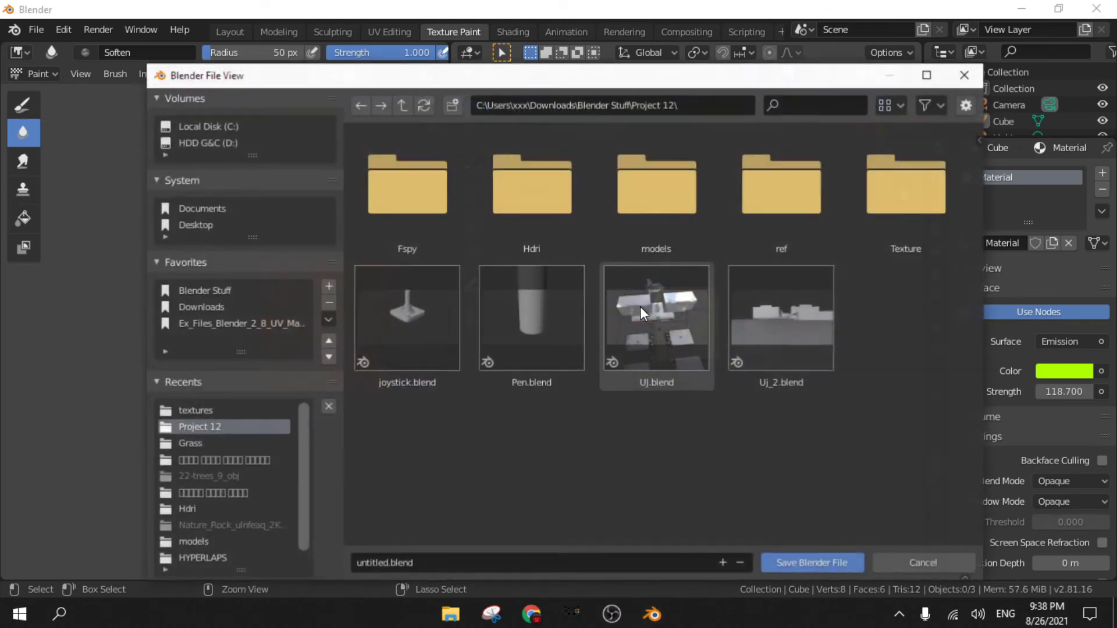
{"action": "left_click", "coordinate": [455, 562]}
{"action": "type", "text": "aaaaaaaaaaaaaaaaaa"}
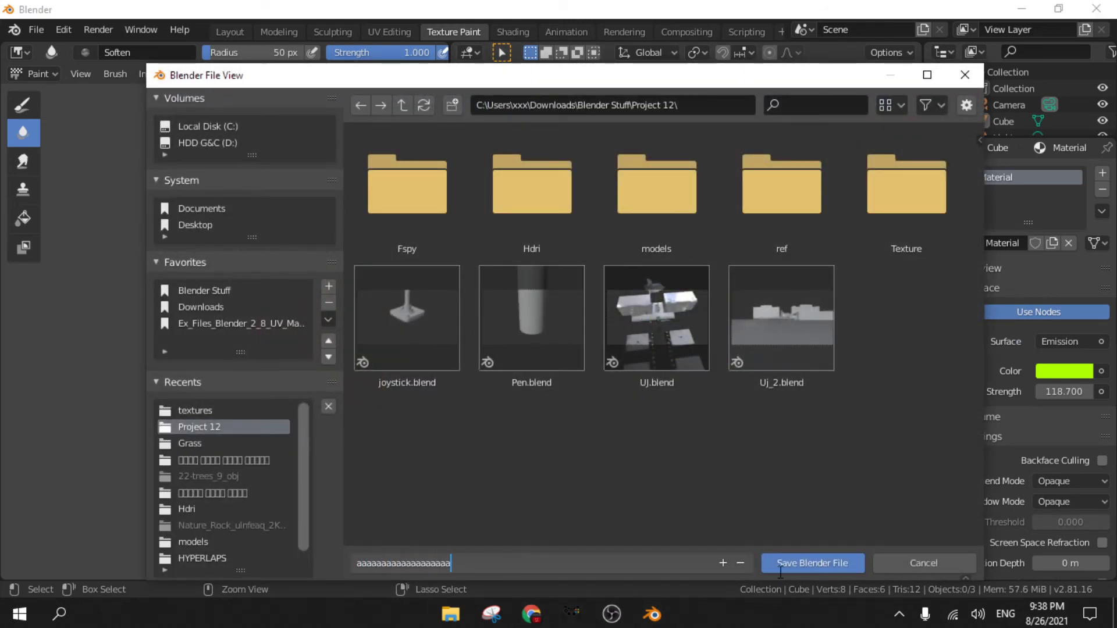
{"action": "left_click", "coordinate": [780, 565]}
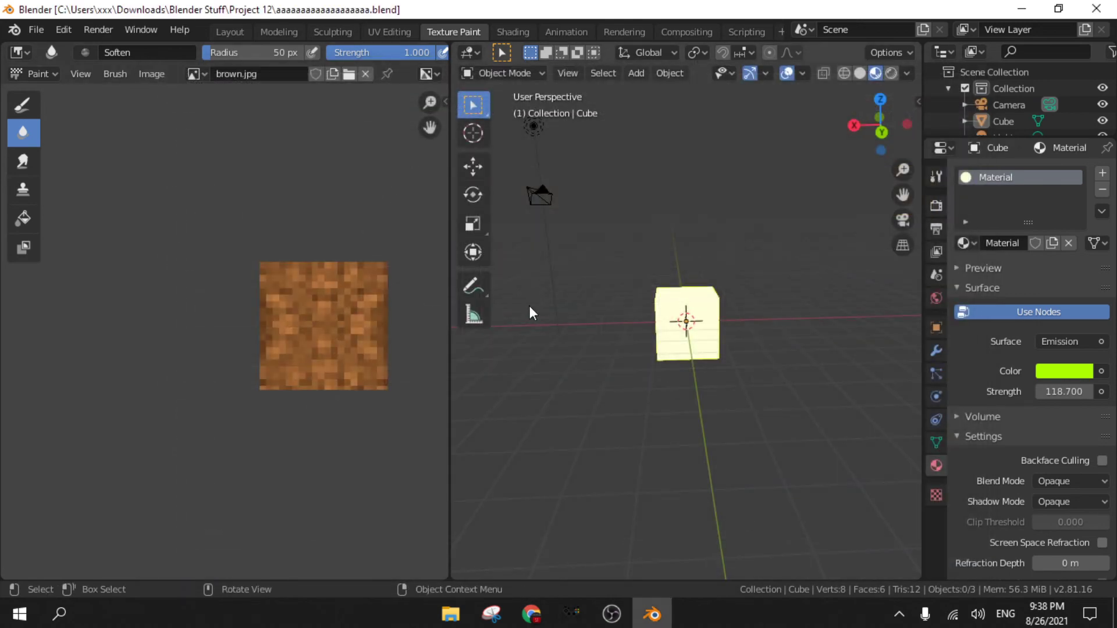
{"action": "left_click", "coordinate": [36, 30]}
{"action": "left_click", "coordinate": [61, 64]}
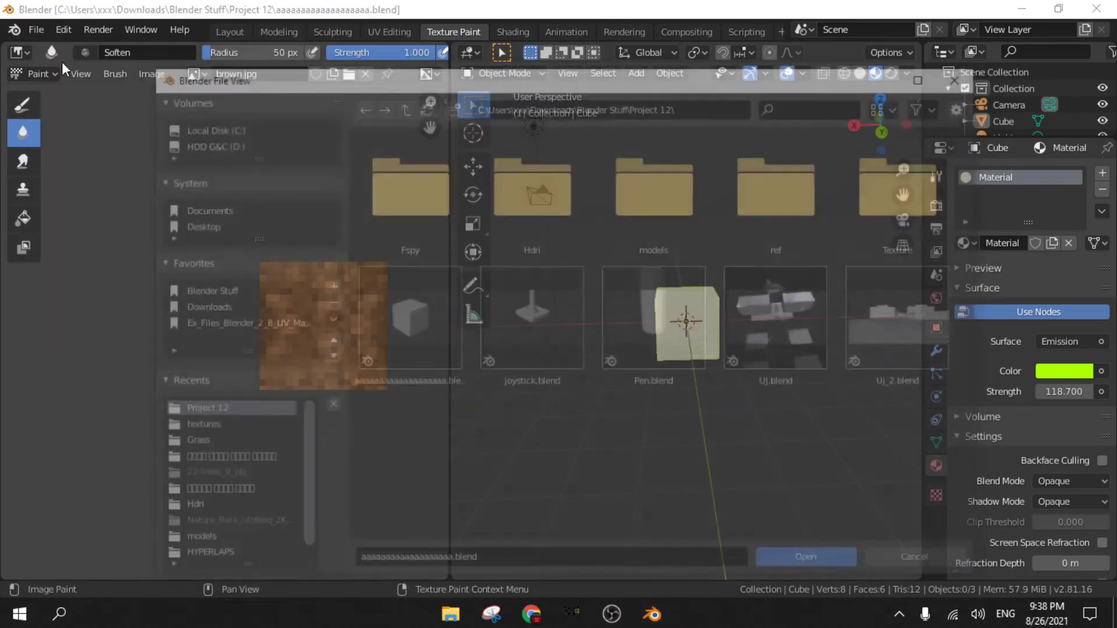
Open Uj_2.blend and view the campus model in Material Preview shading
{"action": "double_click", "coordinate": [905, 324]}
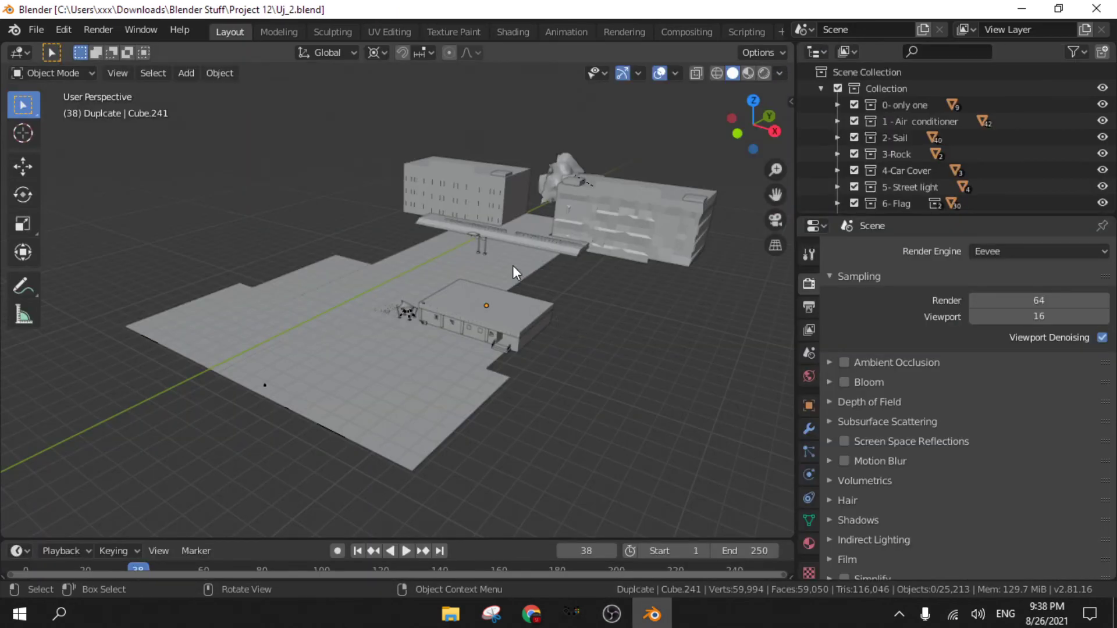
{"action": "key", "text": "z"}
{"action": "left_click", "coordinate": [542, 348]}
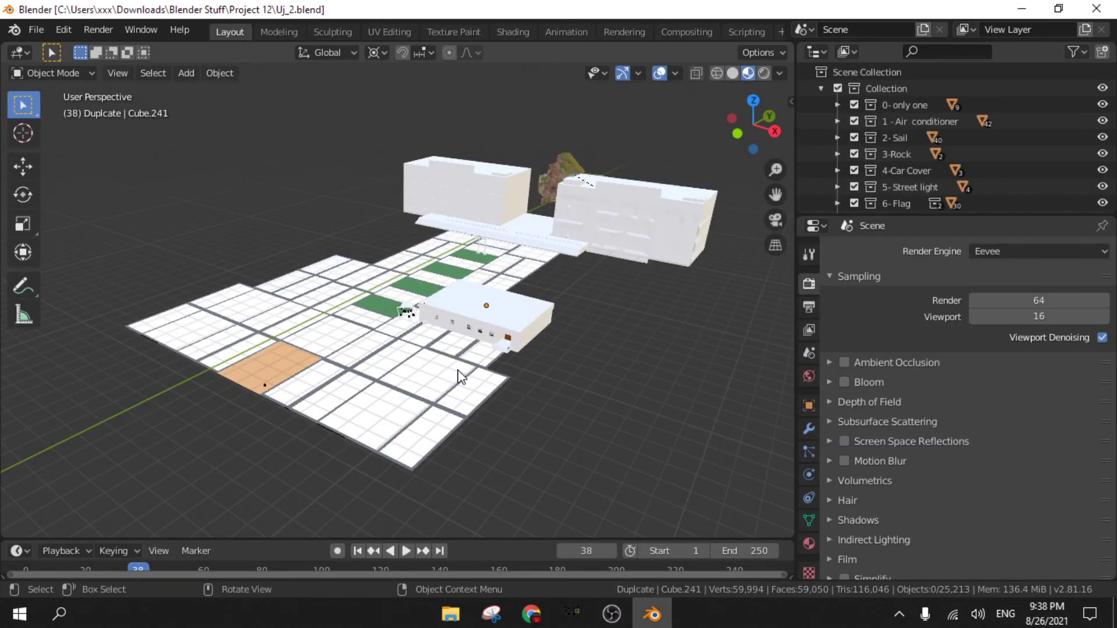
{"action": "scroll", "coordinate": [542, 348], "scroll_direction": "up", "scroll_amount": 4}
{"action": "middle_click_drag", "start_coordinate": [560, 364], "coordinate": [469, 329]}
{"action": "scroll", "coordinate": [539, 351], "scroll_direction": "up", "scroll_amount": 3}
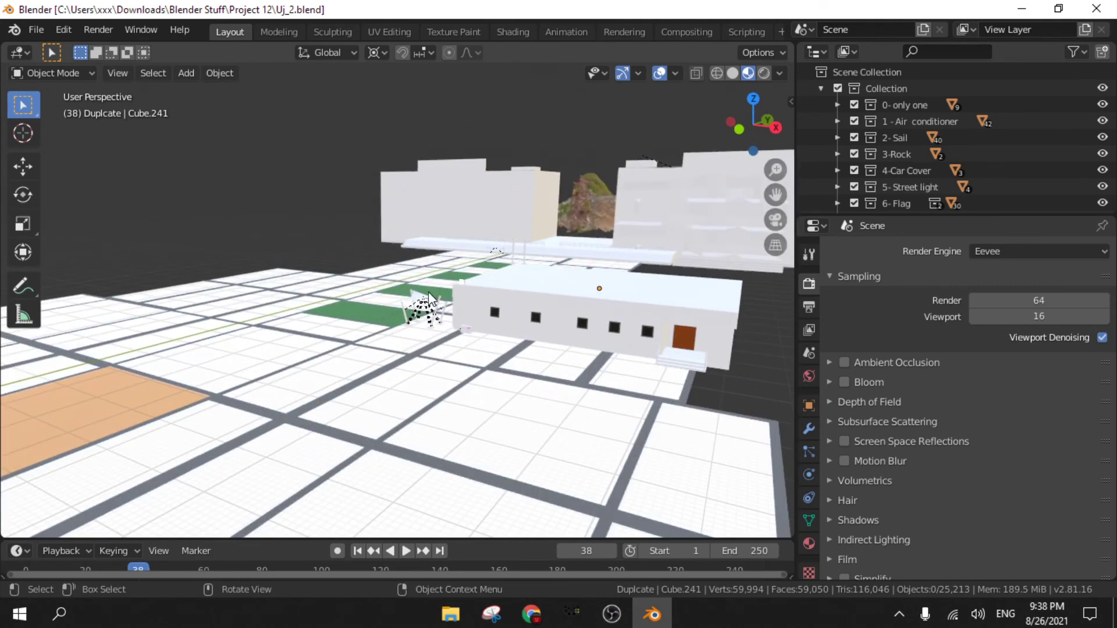
{"action": "key", "text": "alt+Tab"}
{"action": "key", "text": "alt+Tab"}
{"action": "left_click", "coordinate": [34, 30]}
Create a new General file, glance at Texture Paint, and return to Layout around the cube
{"action": "mouse_move", "coordinate": [69, 52]}
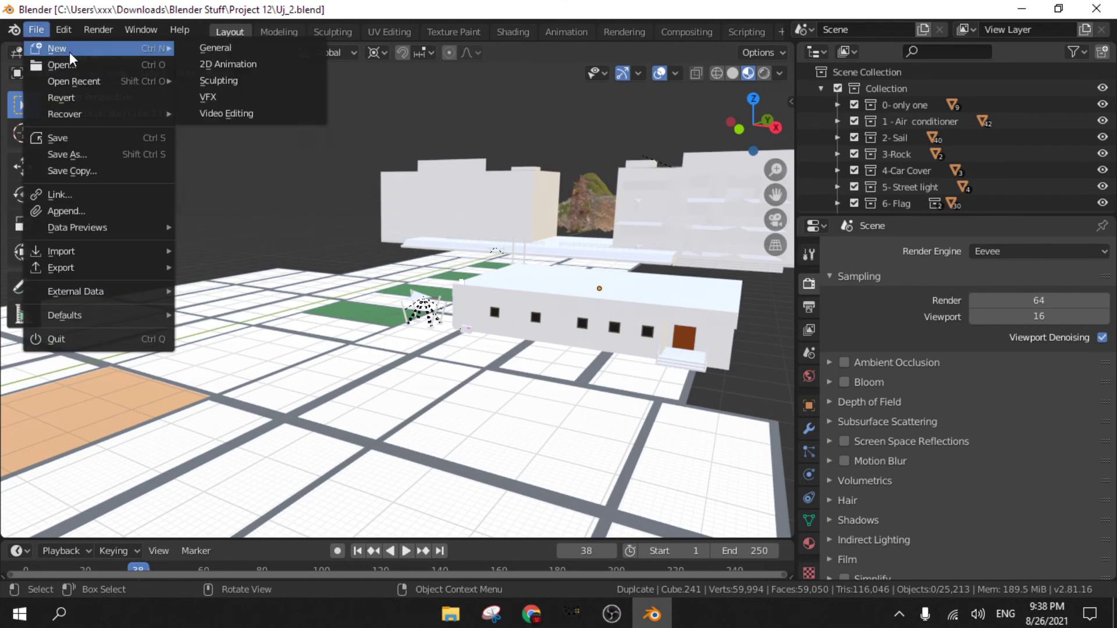
{"action": "left_click", "coordinate": [247, 49]}
{"action": "middle_click_drag", "start_coordinate": [421, 241], "coordinate": [485, 254]}
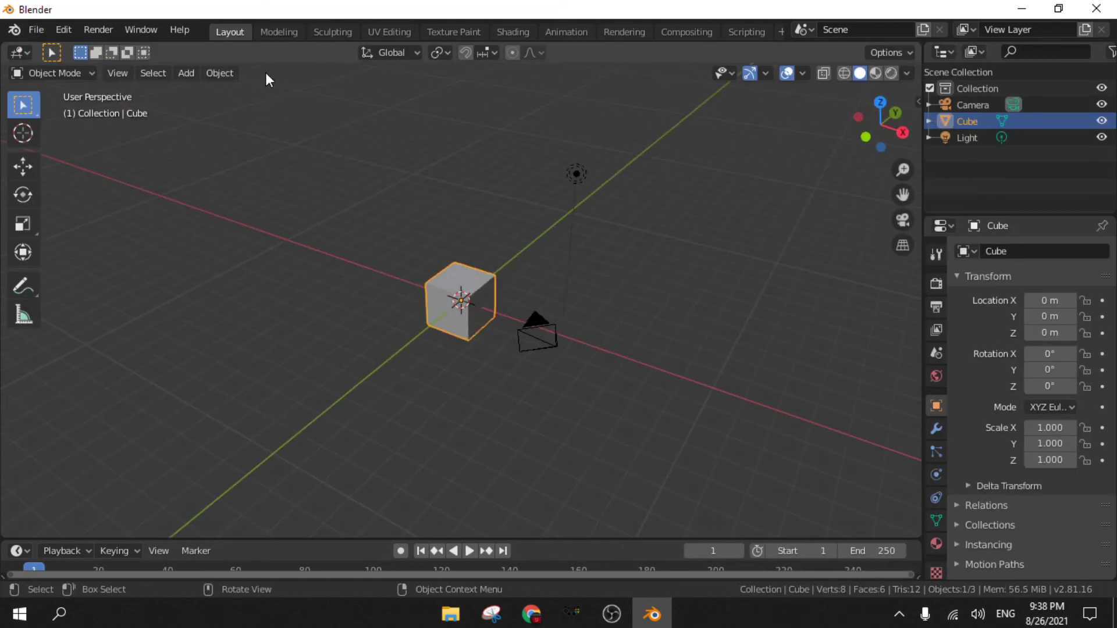
{"action": "left_click", "coordinate": [455, 33]}
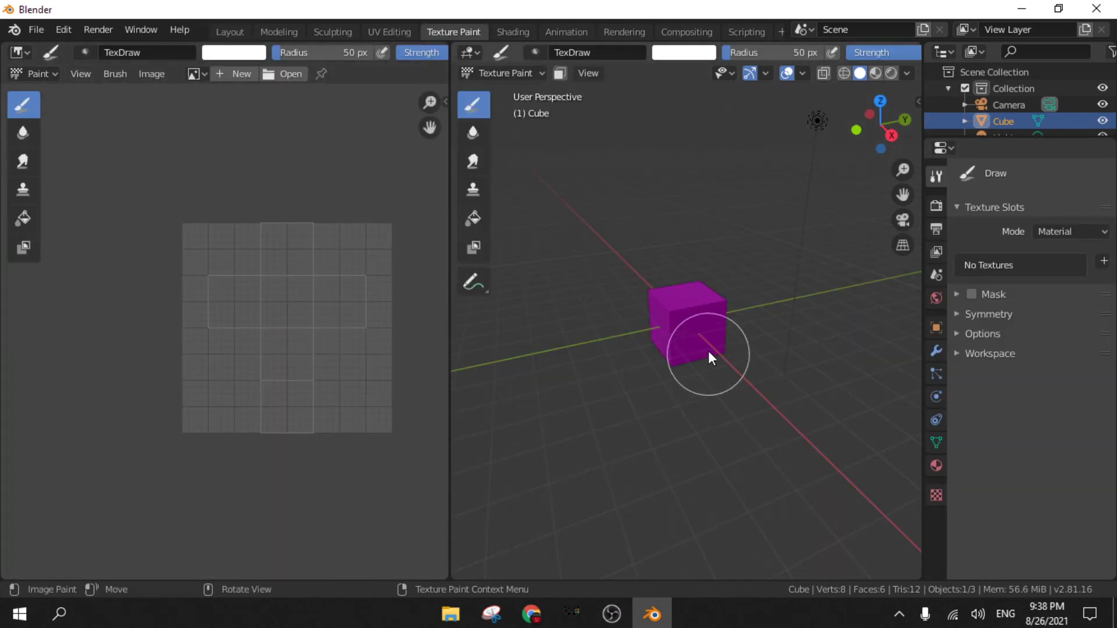
{"action": "left_click", "coordinate": [230, 32]}
{"action": "middle_click_drag", "start_coordinate": [508, 211], "coordinate": [451, 315]}
{"action": "scroll", "coordinate": [451, 315], "scroll_direction": "up", "scroll_amount": 4}
{"action": "middle_click_drag", "start_coordinate": [285, 357], "coordinate": [466, 299]}
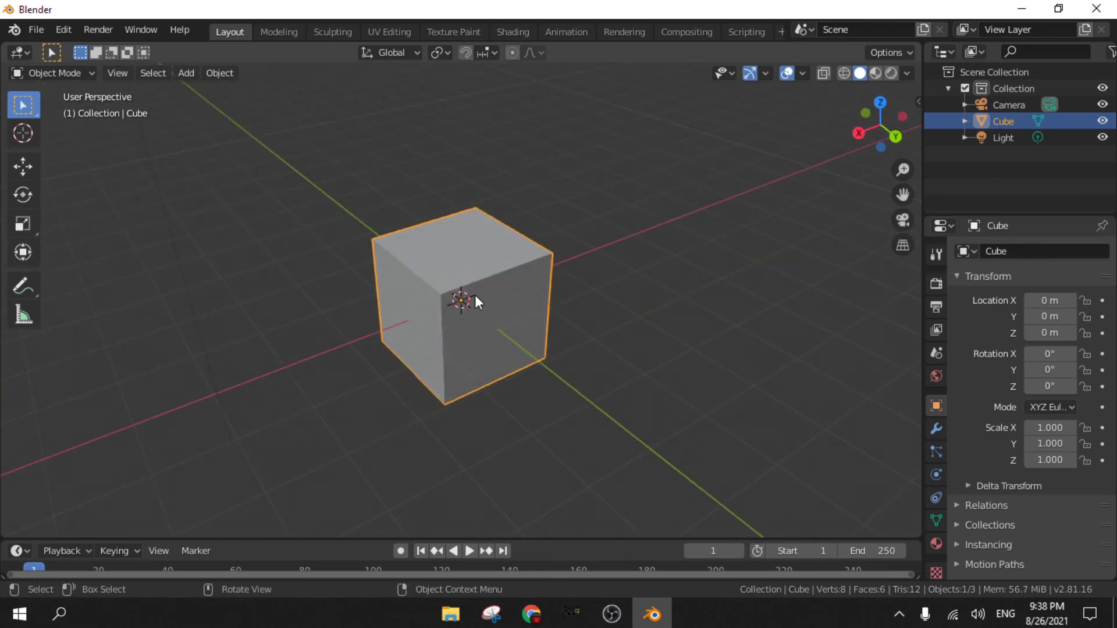
Check the new cube's Principled BSDF surface in the Material tab and switch to Material Preview
{"action": "left_click", "coordinate": [934, 543]}
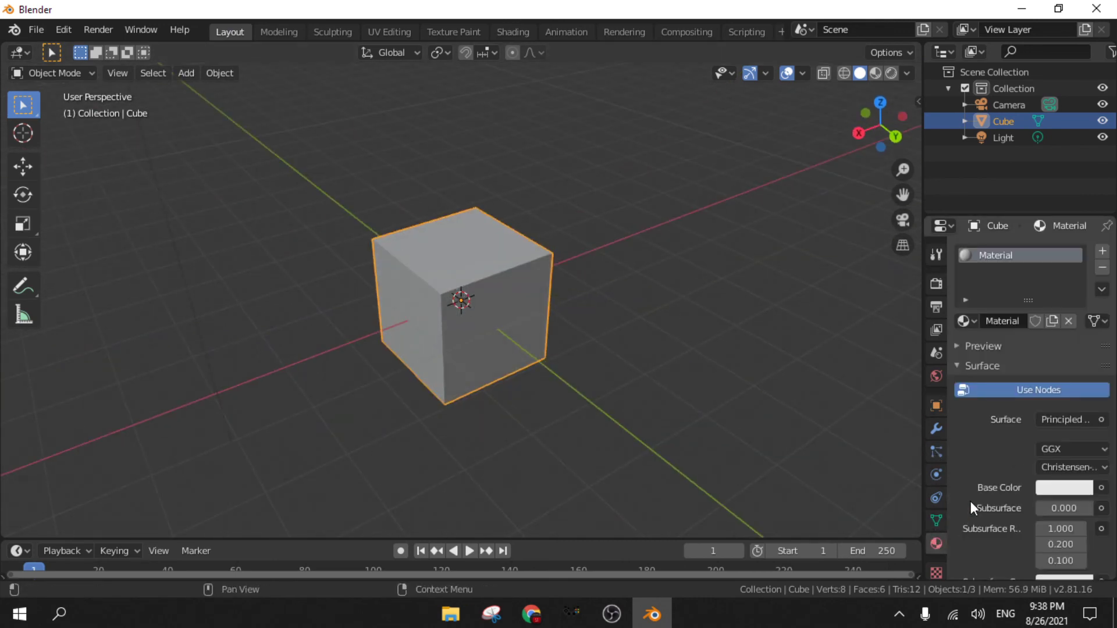
{"action": "left_click", "coordinate": [1068, 418]}
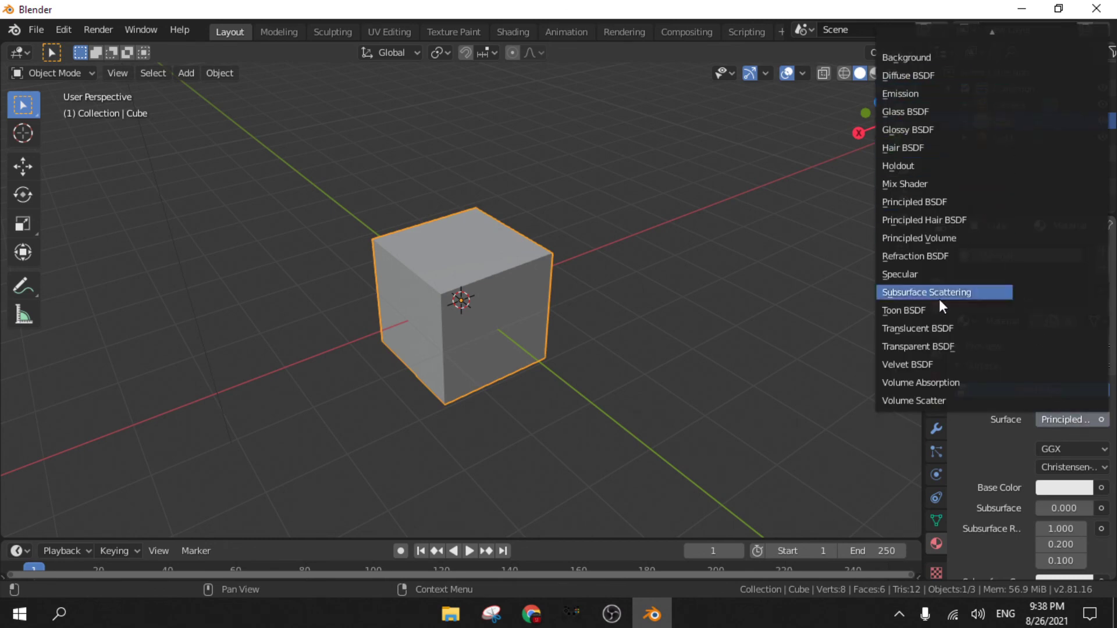
{"action": "scroll", "coordinate": [920, 33], "scroll_direction": "up", "scroll_amount": 2}
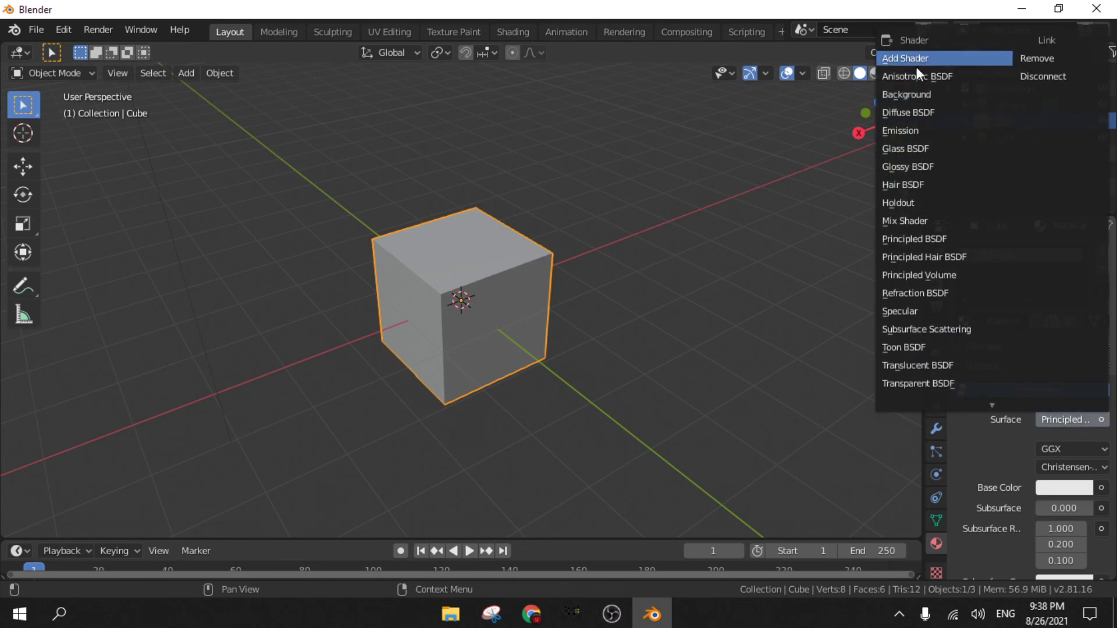
{"action": "scroll", "coordinate": [941, 401], "scroll_direction": "down", "scroll_amount": 2}
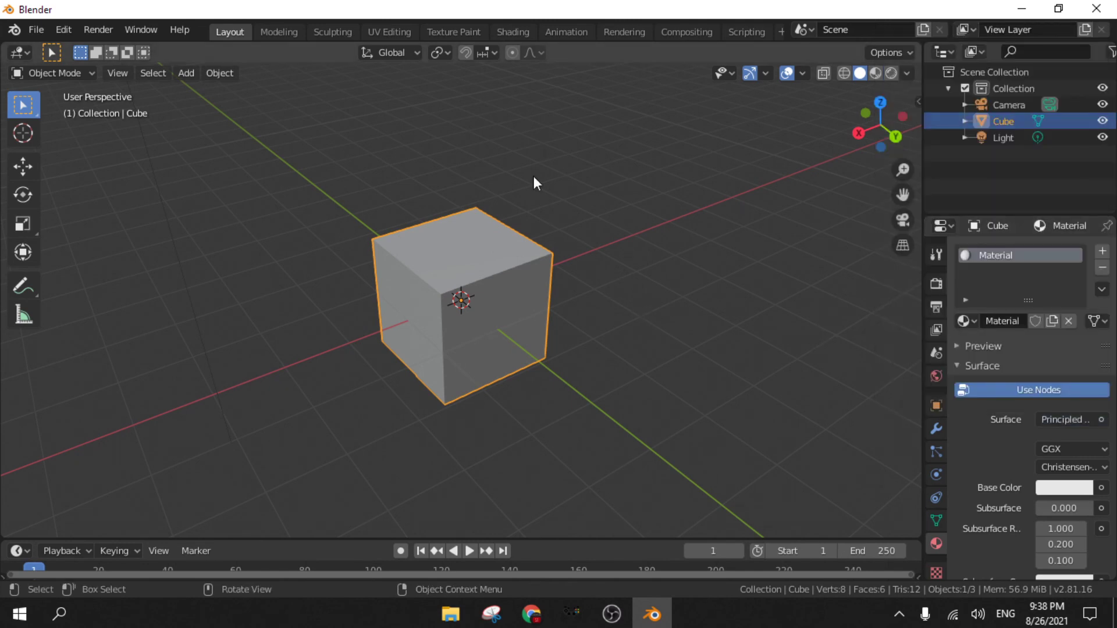
{"action": "key", "text": "z"}
{"action": "middle_click_drag", "start_coordinate": [558, 388], "coordinate": [502, 343]}
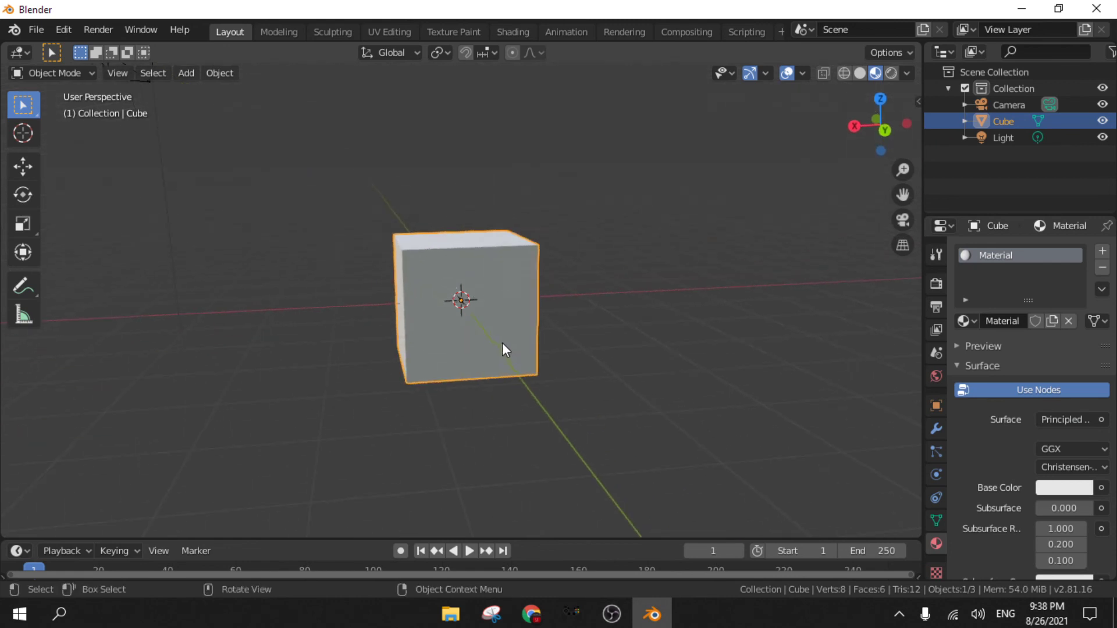
{"action": "left_click", "coordinate": [35, 29]}
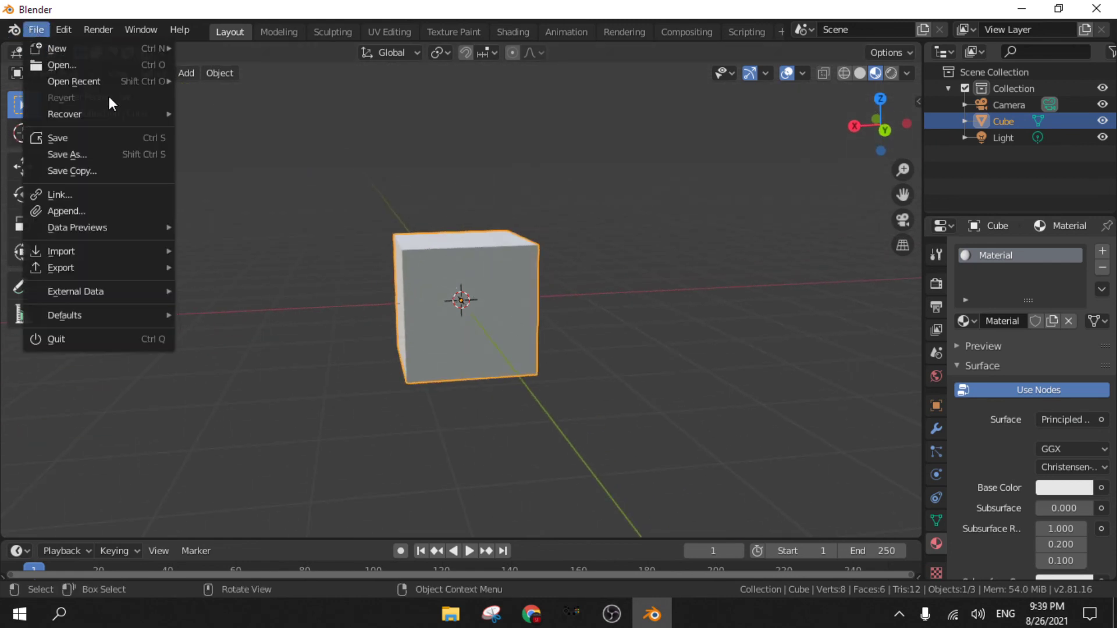